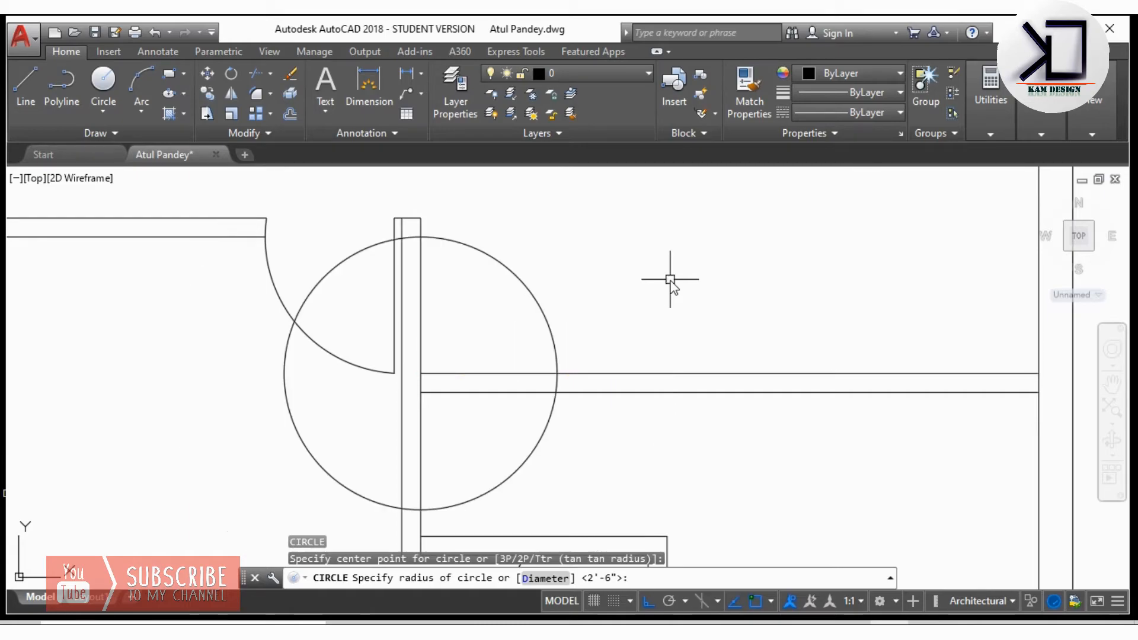
- Draw a door leaf from the circle's center: a 2-inch line to the right, continued by a vertical line up past the circle
click(18, 82)
click(420, 374)
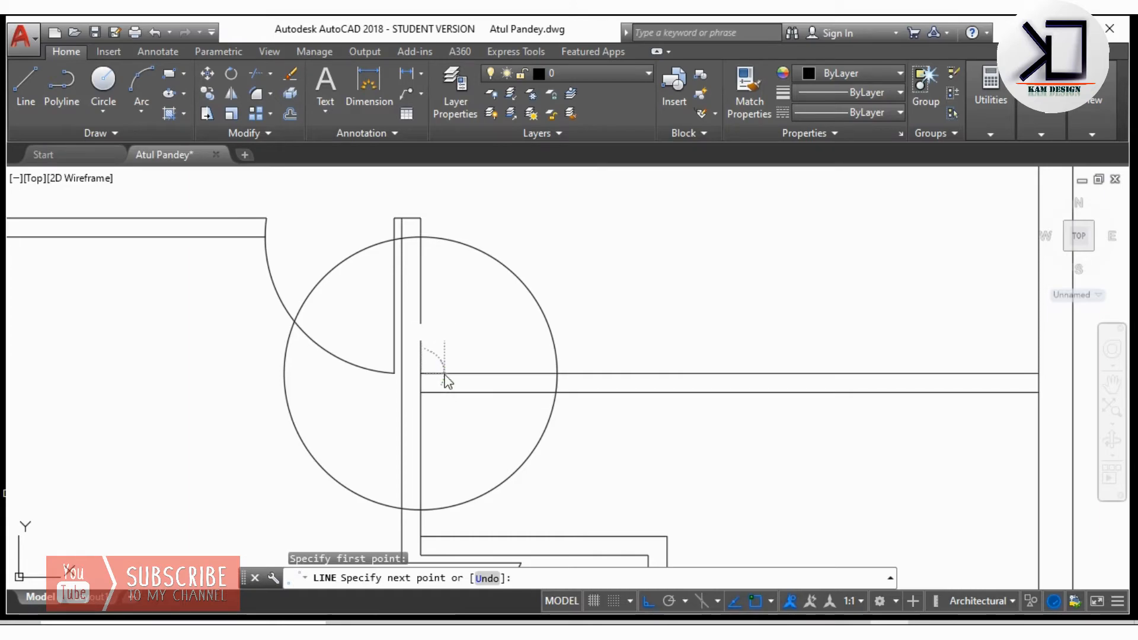
text(2)
key(Return)
scroll(425, 233, up, 4)
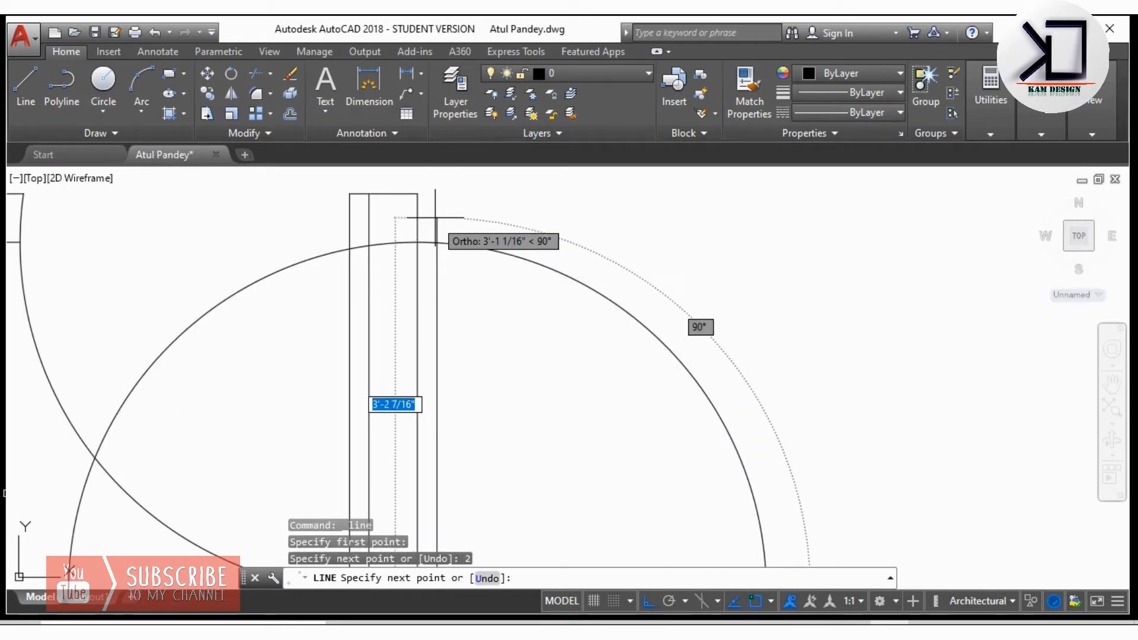
click(436, 218)
key(Escape)
scroll(438, 226, down, 5)
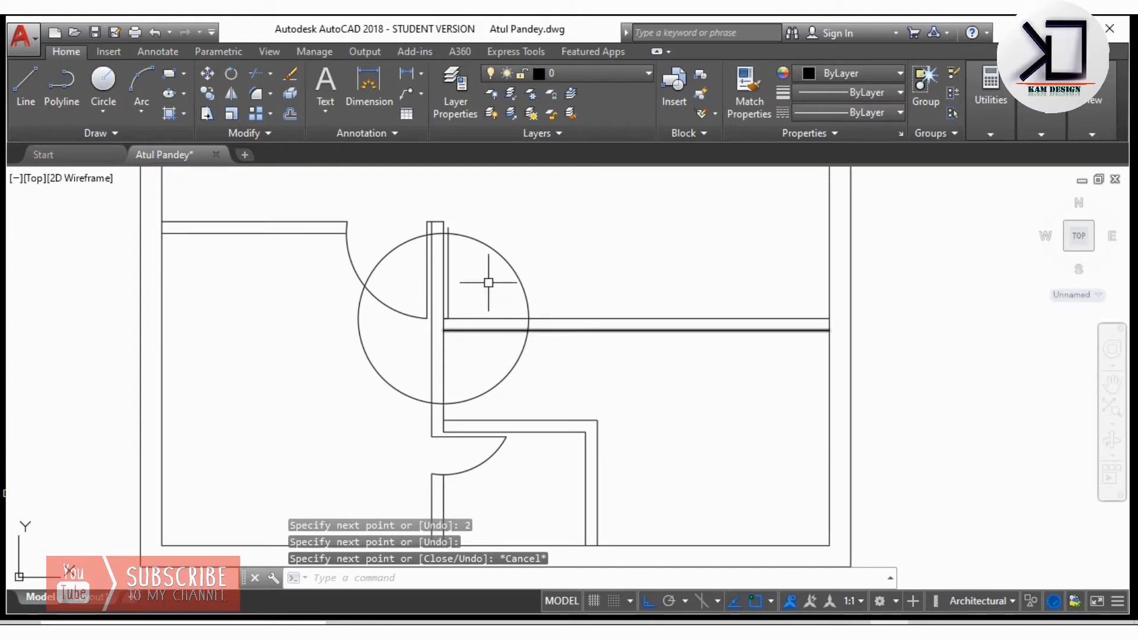
- Trim both lines of the horizontal partition wall inside the circle to open the doorway
scroll(468, 293, up, 4)
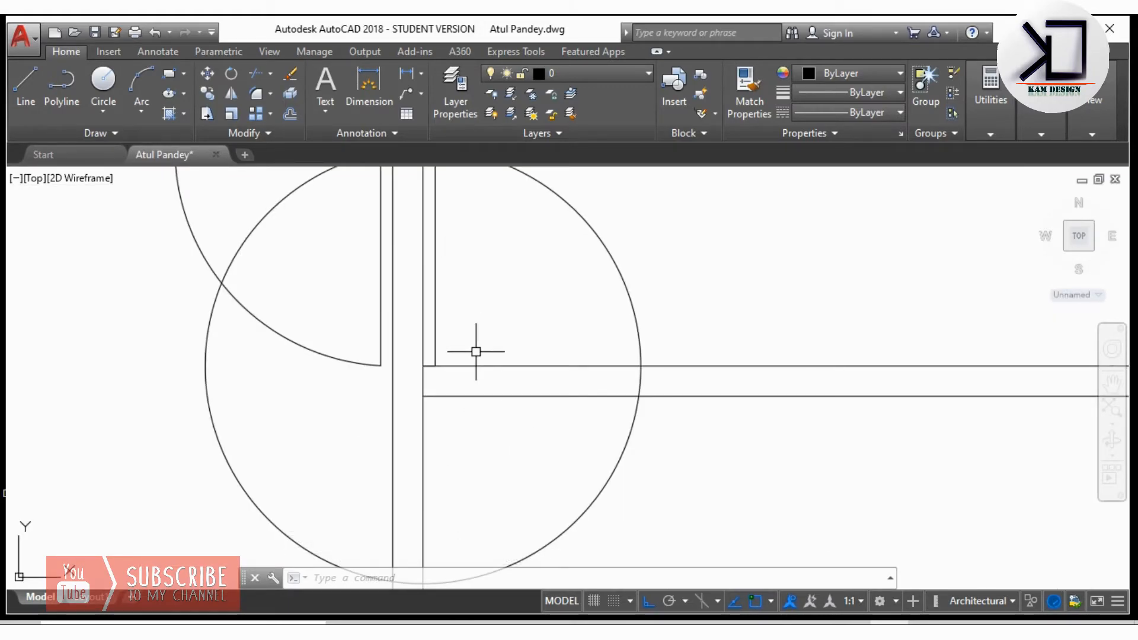
key(Return)
key(Return)
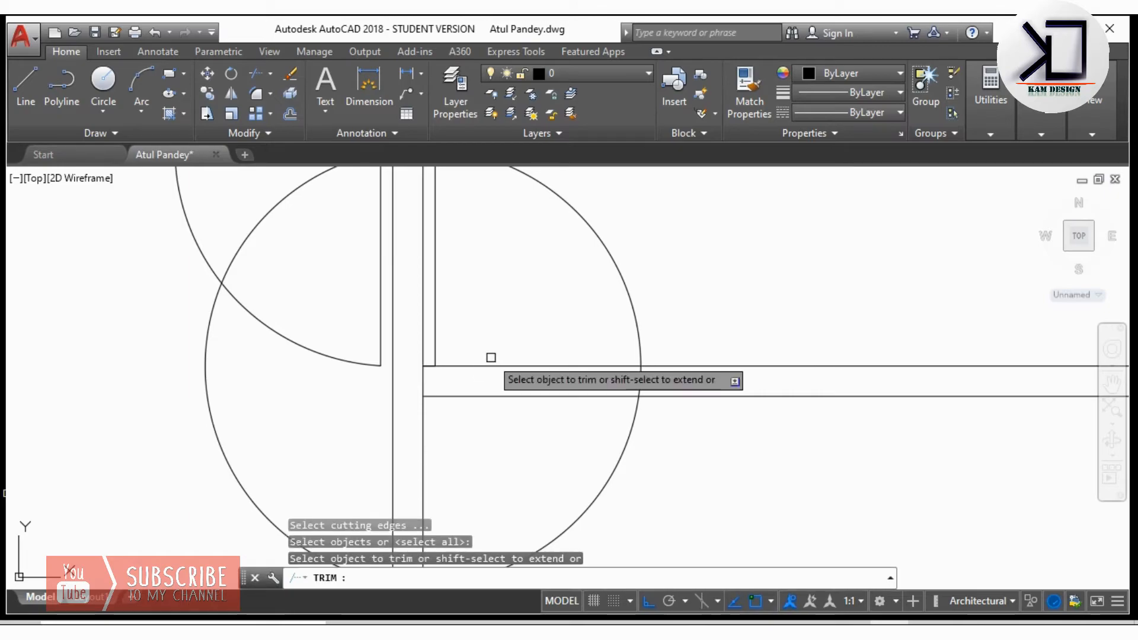
click(495, 366)
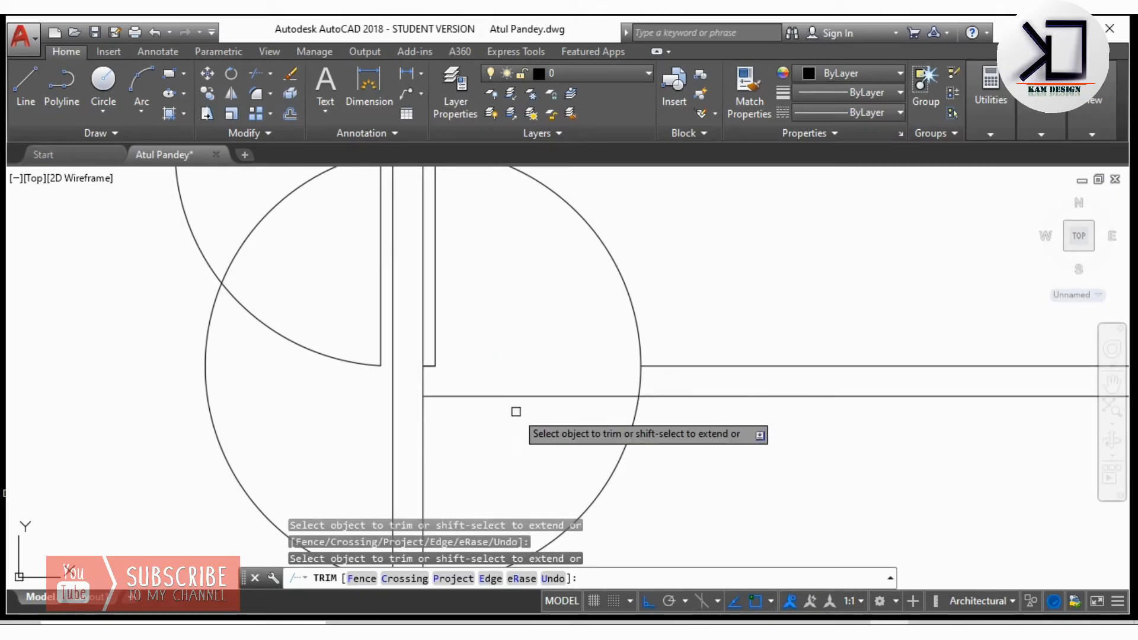
click(515, 395)
- Trim the leaf's overhang and the circle down to the door swing arc, and erase the leftover arc on the wall's other side
scroll(524, 420, down, 2)
scroll(474, 285, up, 4)
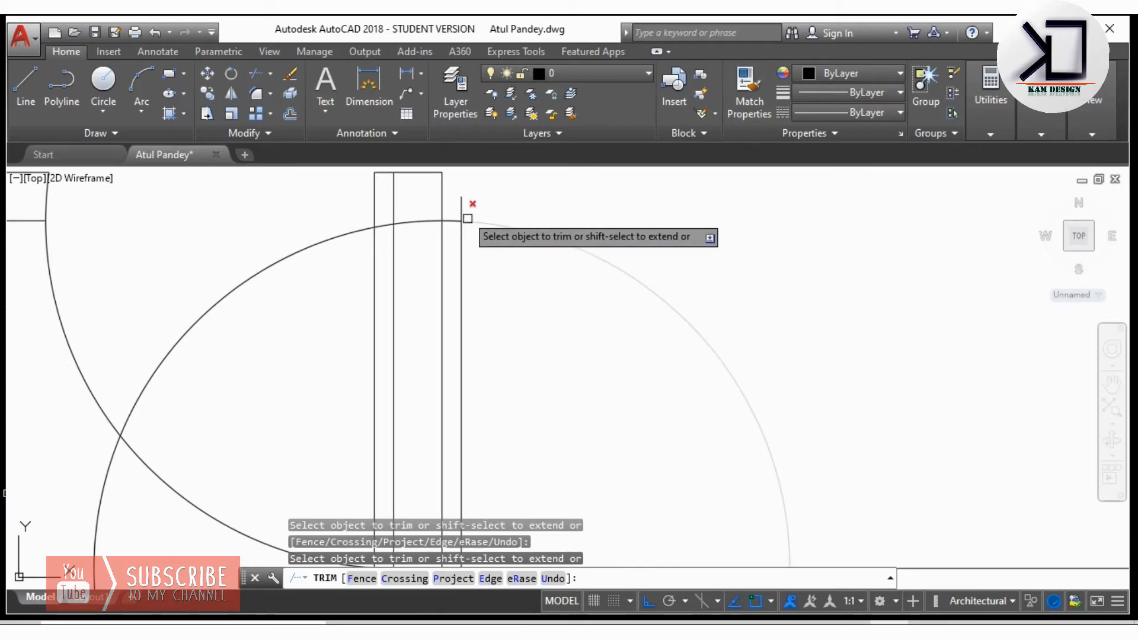
scroll(498, 237, down, 2)
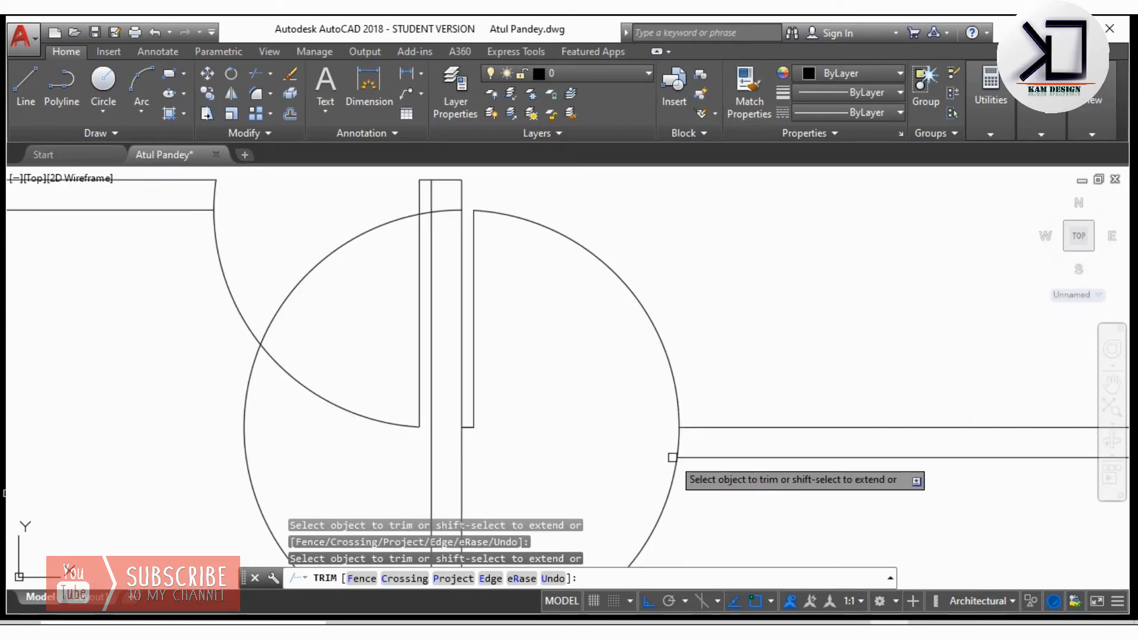
scroll(677, 468, down, 5)
key(Return)
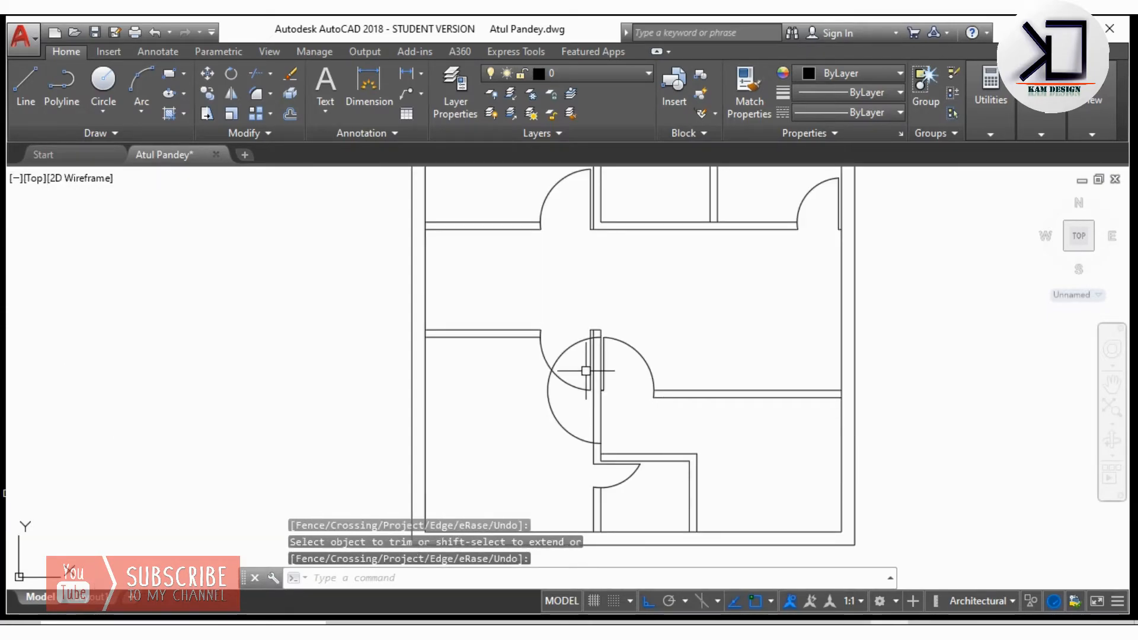
click(563, 352)
key(Delete)
- Draw a 6-inch line leftward from the lower-right inner corner of the outer wall, continued down across the wall thickness
scroll(652, 415, down, 2)
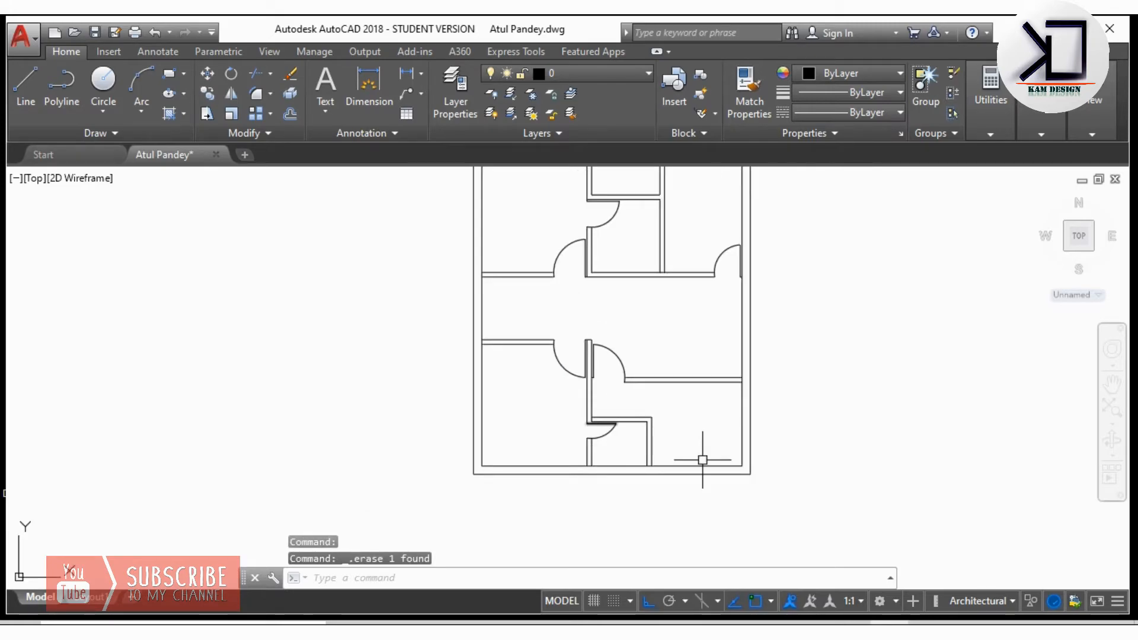
mouse_move(699, 460)
middle_down()
mouse_move(504, 386)
mouse_move(536, 364)
mouse_move(525, 332)
middle_up()
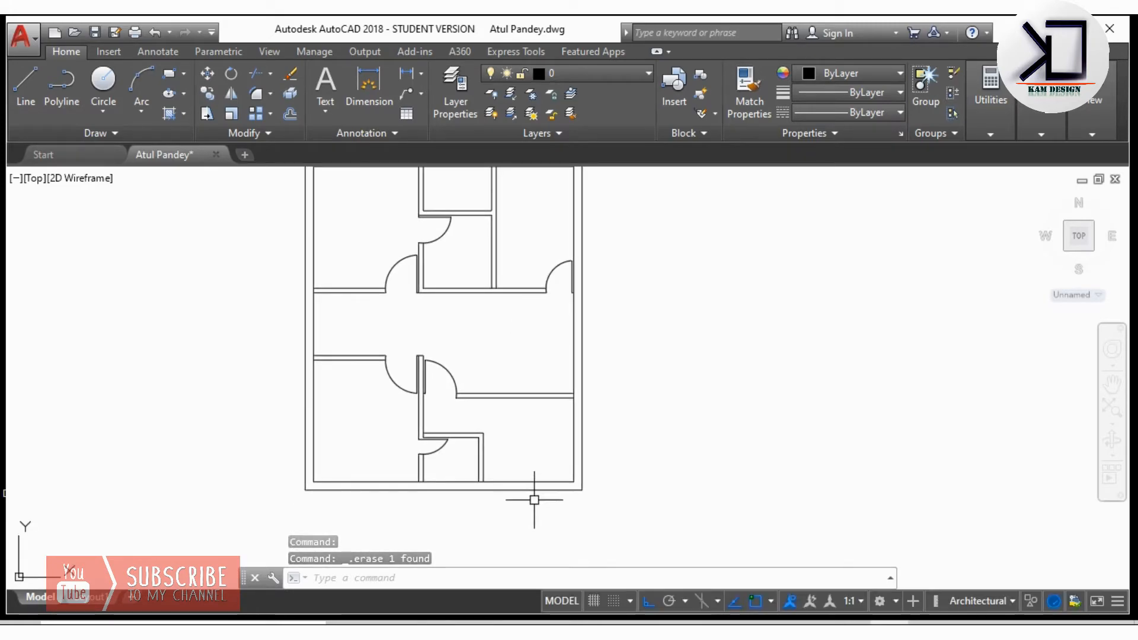
scroll(548, 479, up, 6)
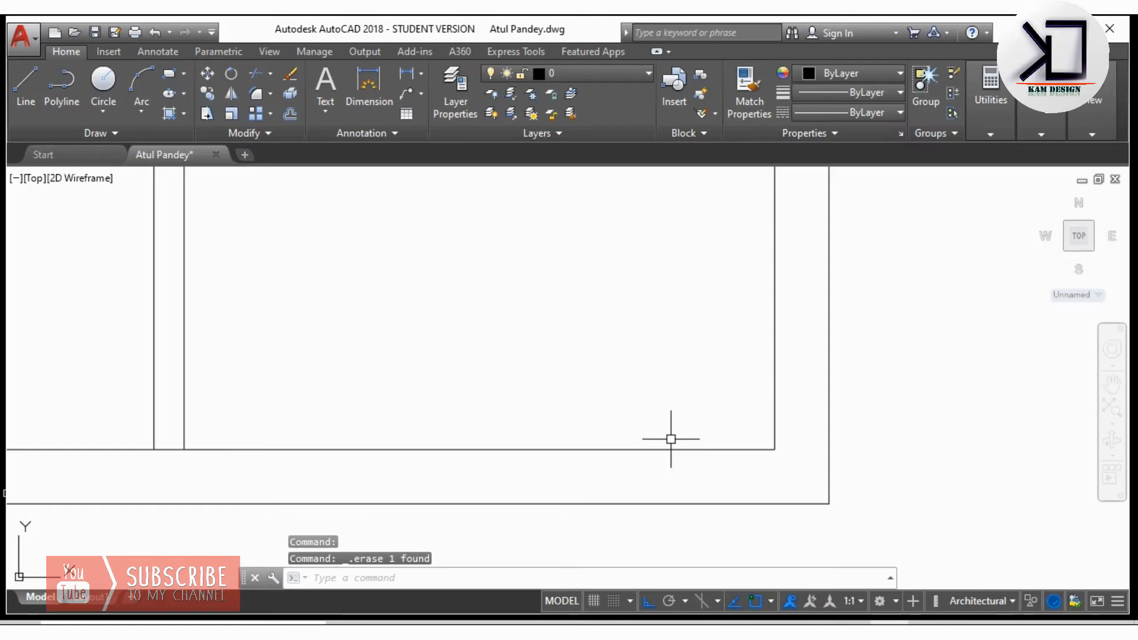
text(l)
key(Return)
click(774, 449)
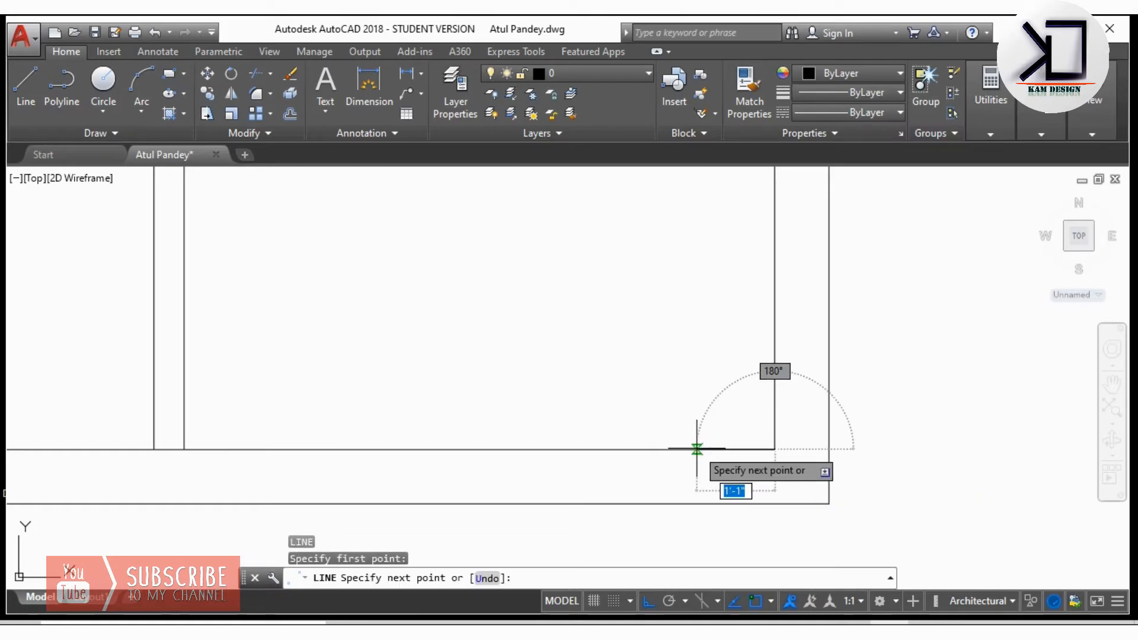
text(6)
key(Return)
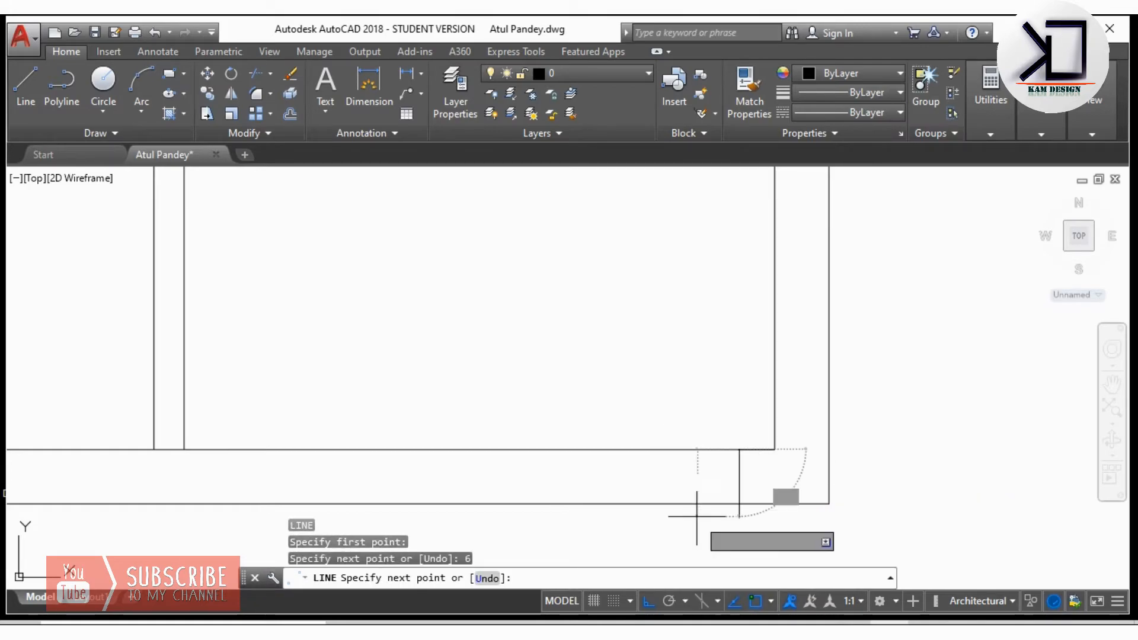
click(739, 504)
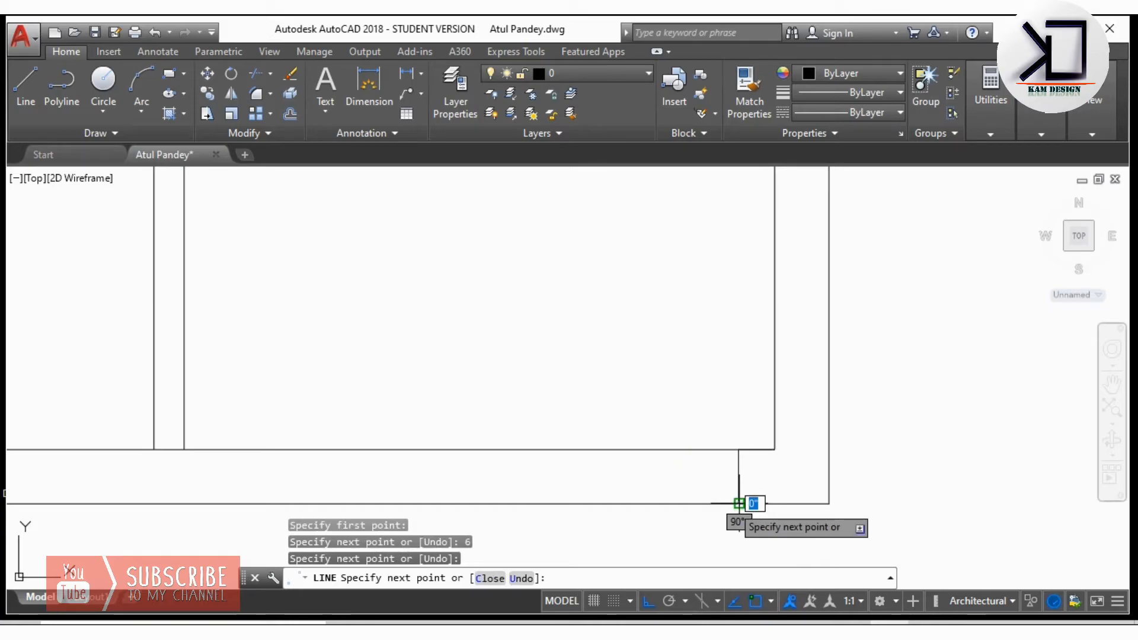
key(Return)
- Offset the short vertical line across the lower outer wall by 6' to the left
click(739, 470)
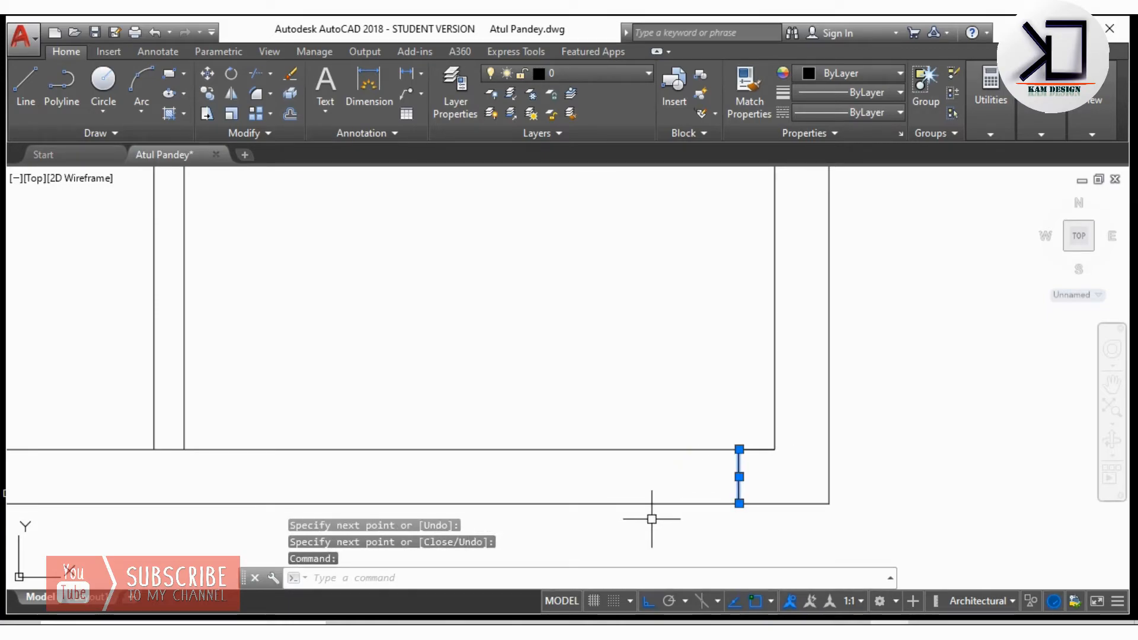
text(o)
key(Return)
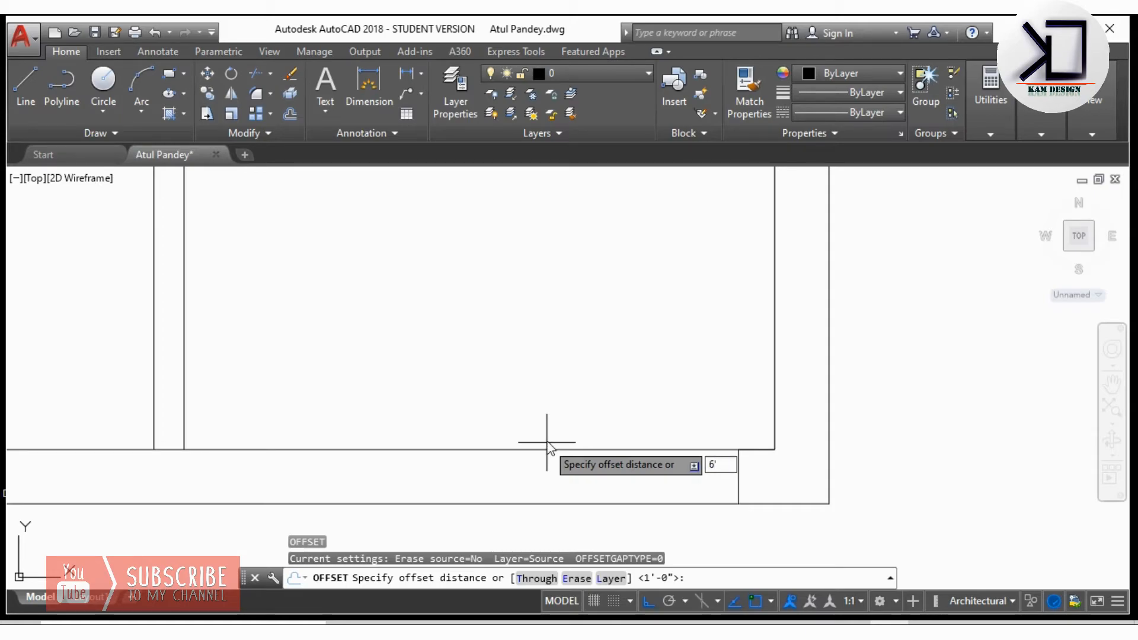
text(6')
key(Return)
click(521, 448)
click(578, 389)
key(Escape)
- Trim the lower outer wall's lines between the two short vertical lines to form the entrance opening
scroll(612, 395, down, 4)
text(t)
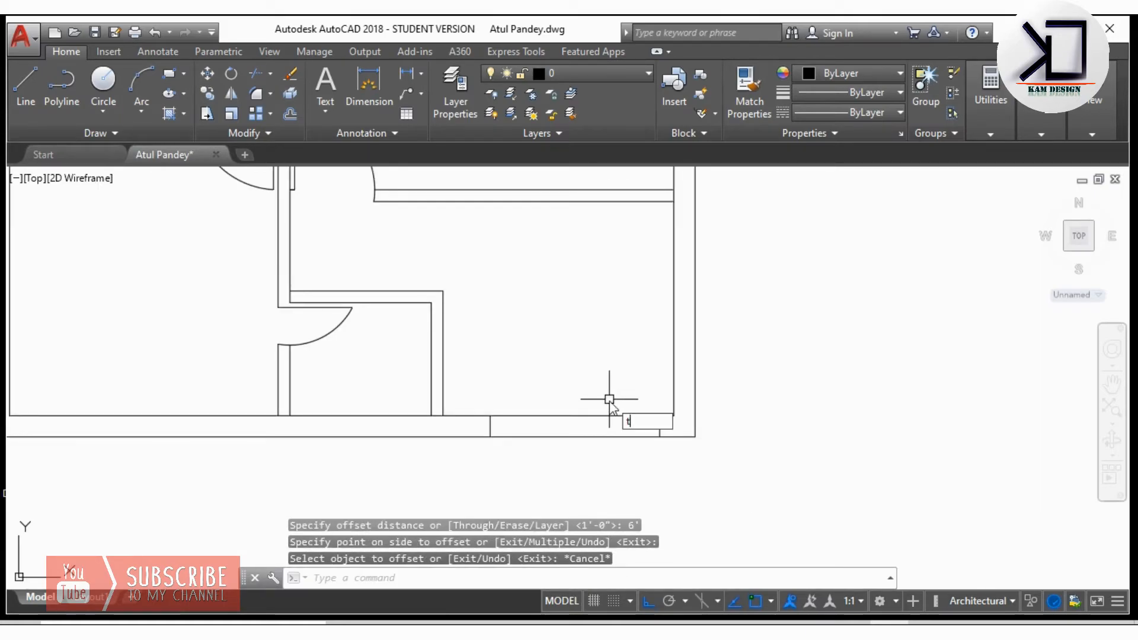
text(r)
key(Return)
key(Return)
click(607, 399)
click(547, 488)
scroll(578, 479, down, 2)
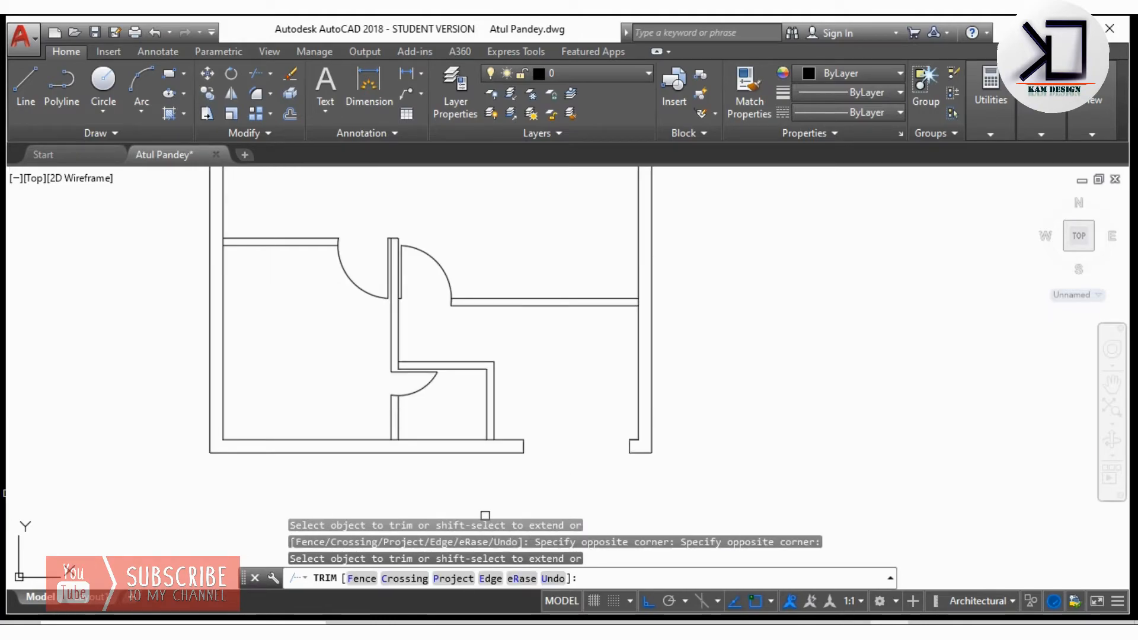
scroll(535, 375, down, 2)
middle_drag(536, 375, 535, 470)
key(Return)
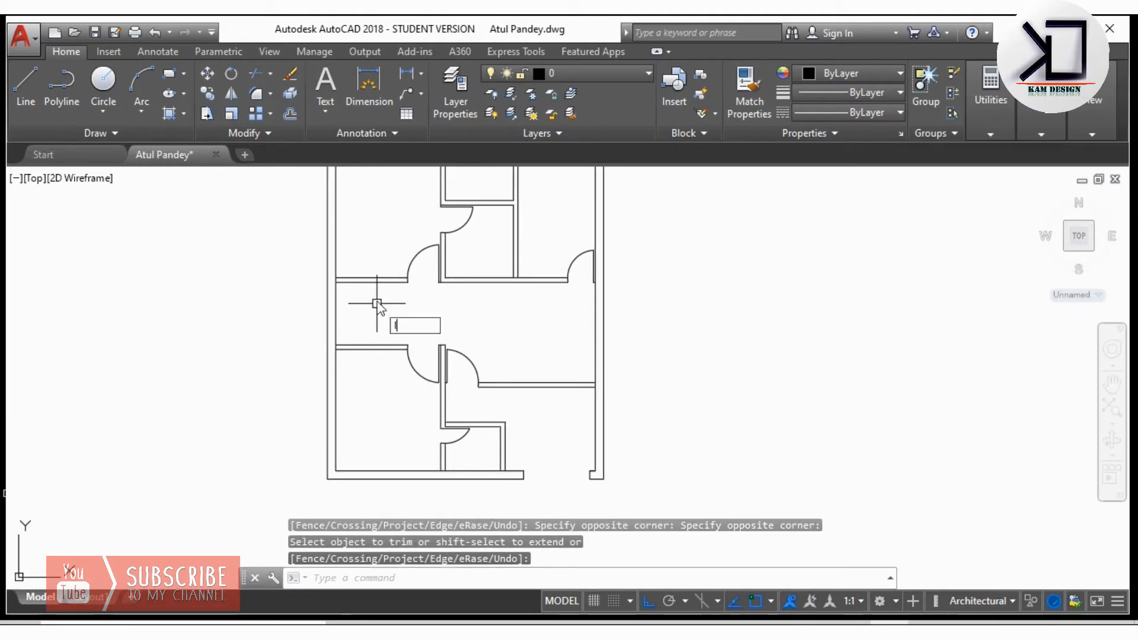
text(l)
key(Return)
scroll(388, 285, up, 2)
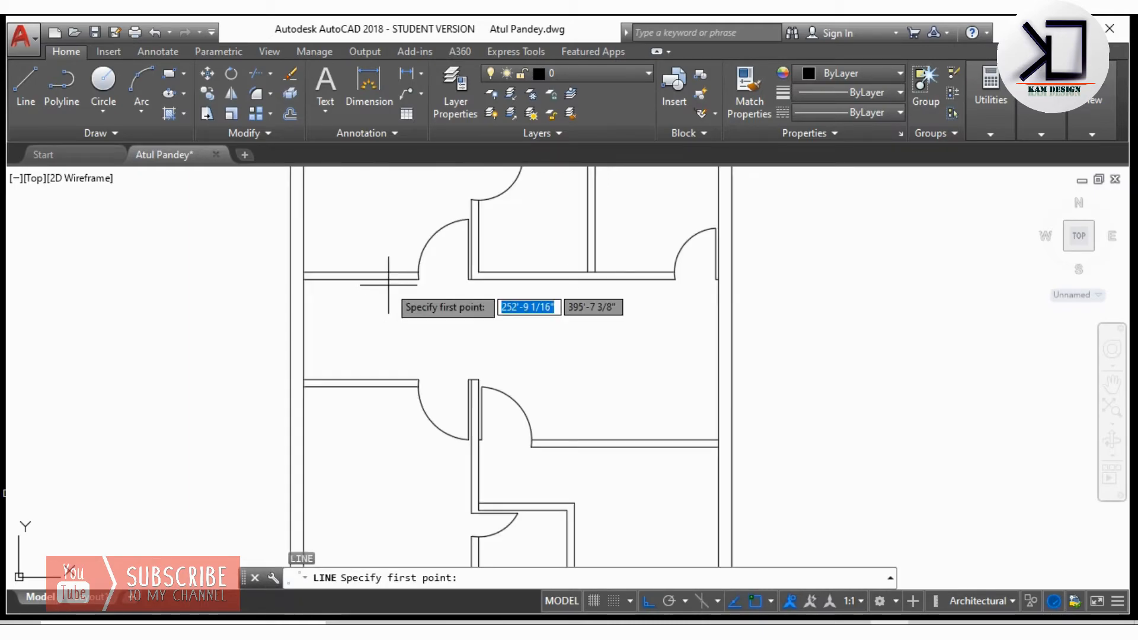
click(298, 310)
key(Escape)
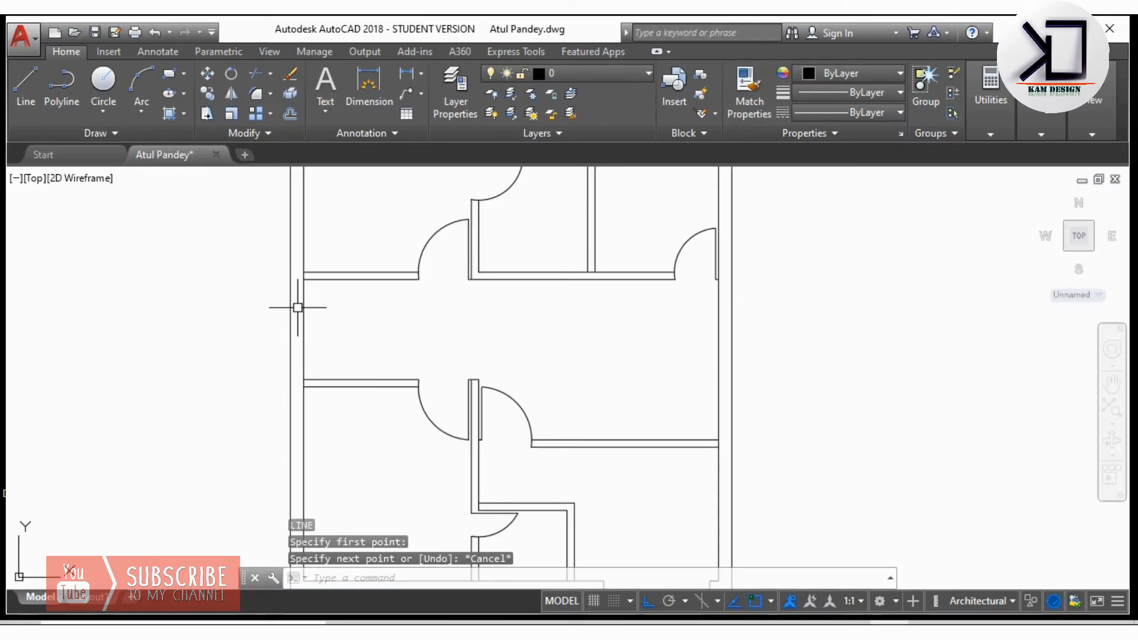
- Offset the inner line of the left outer wall by 6' into the building
click(304, 306)
text(o)
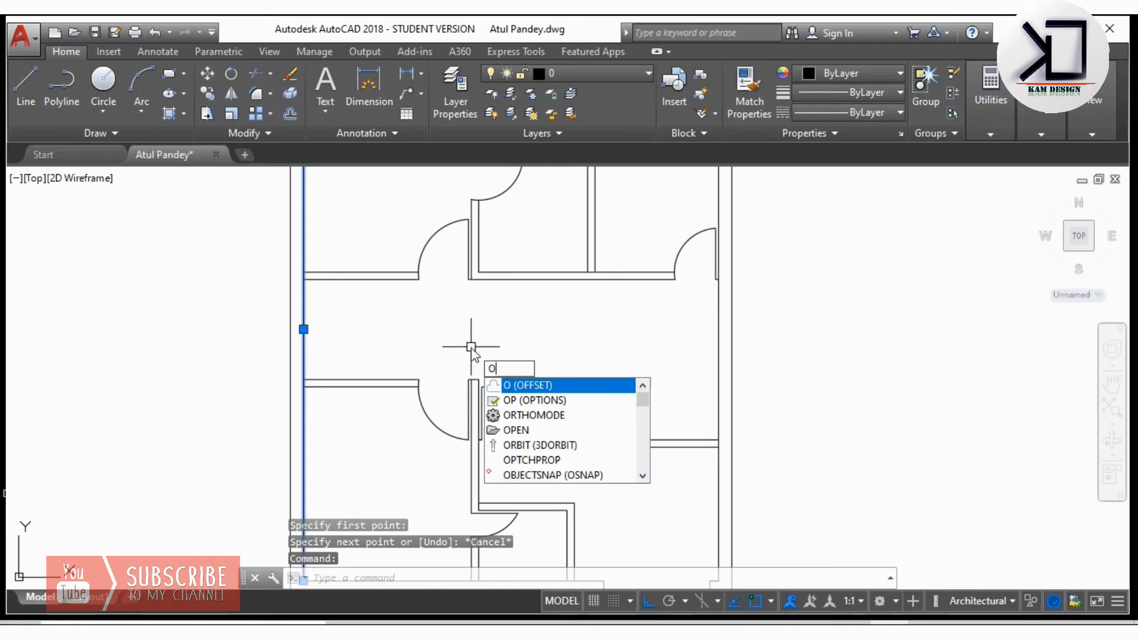
key(Return)
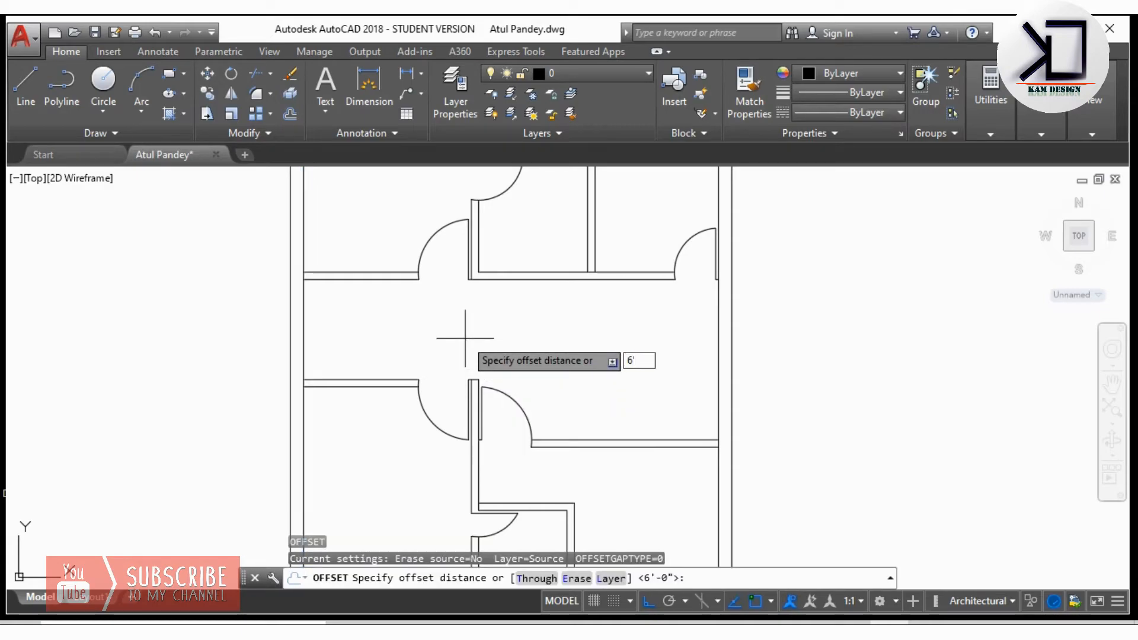
key(Return)
click(465, 338)
key(Escape)
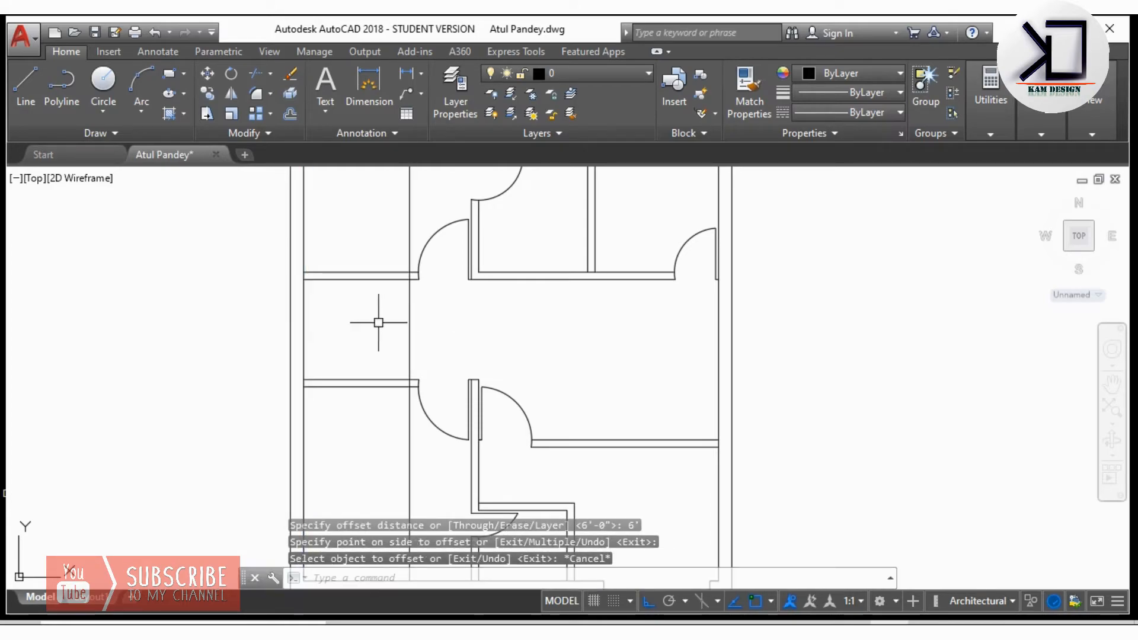
- Draw a horizontal line from the midpoint of the left outer wall's inner line to the offset line
text(l)
key(Return)
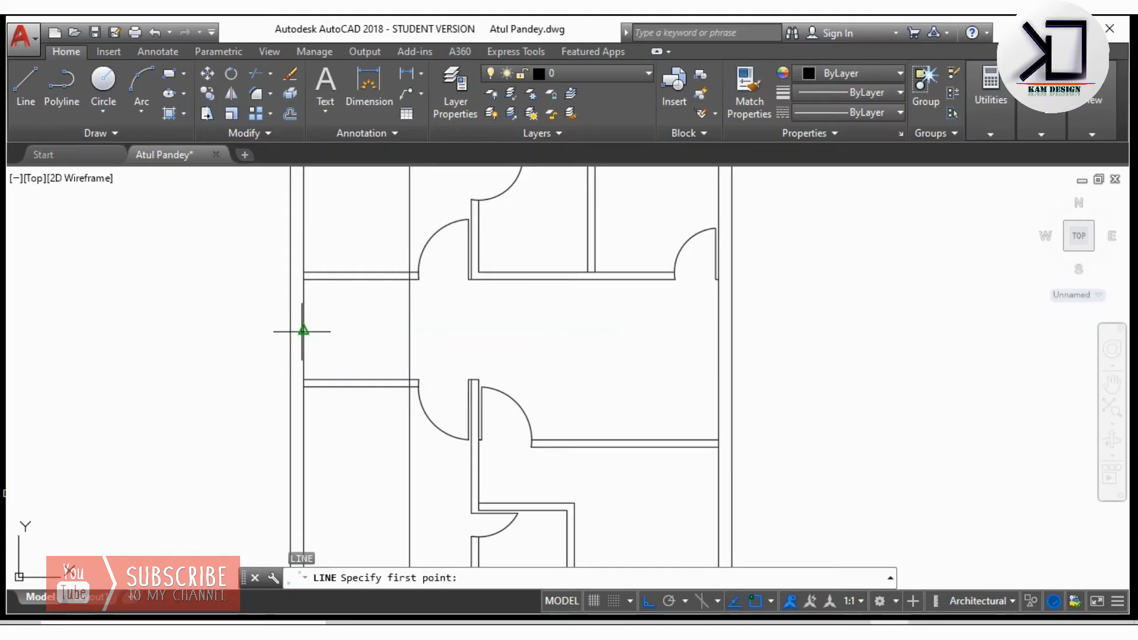
click(303, 329)
click(408, 329)
key(Escape)
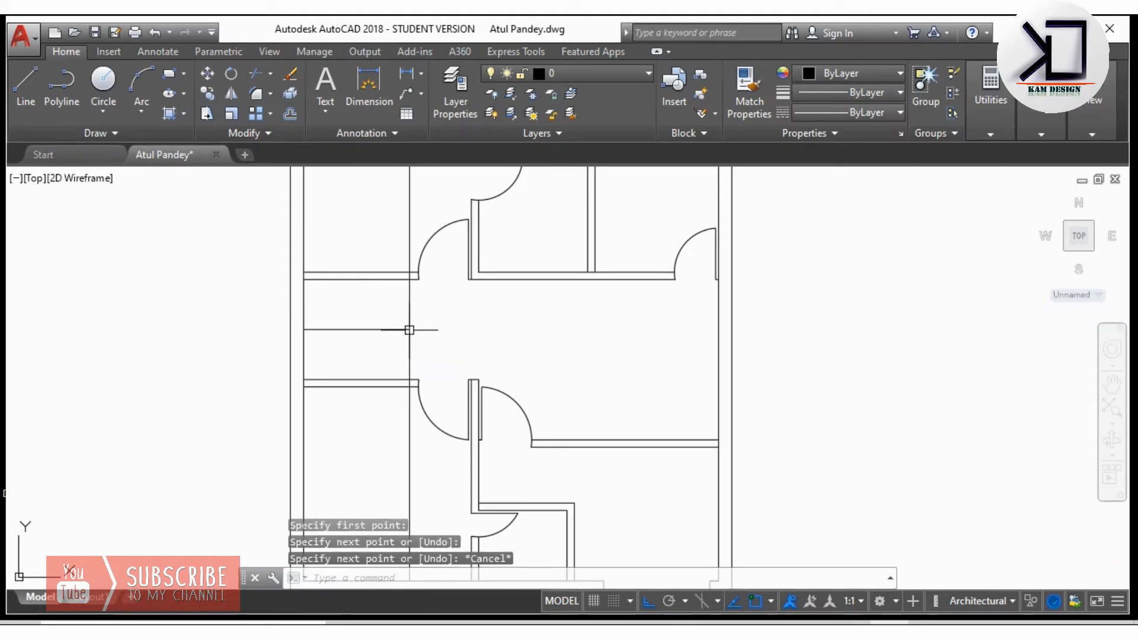
- Trim the 6' offset line at both partition walls and erase its leftover pieces above and below the central space
text(tr)
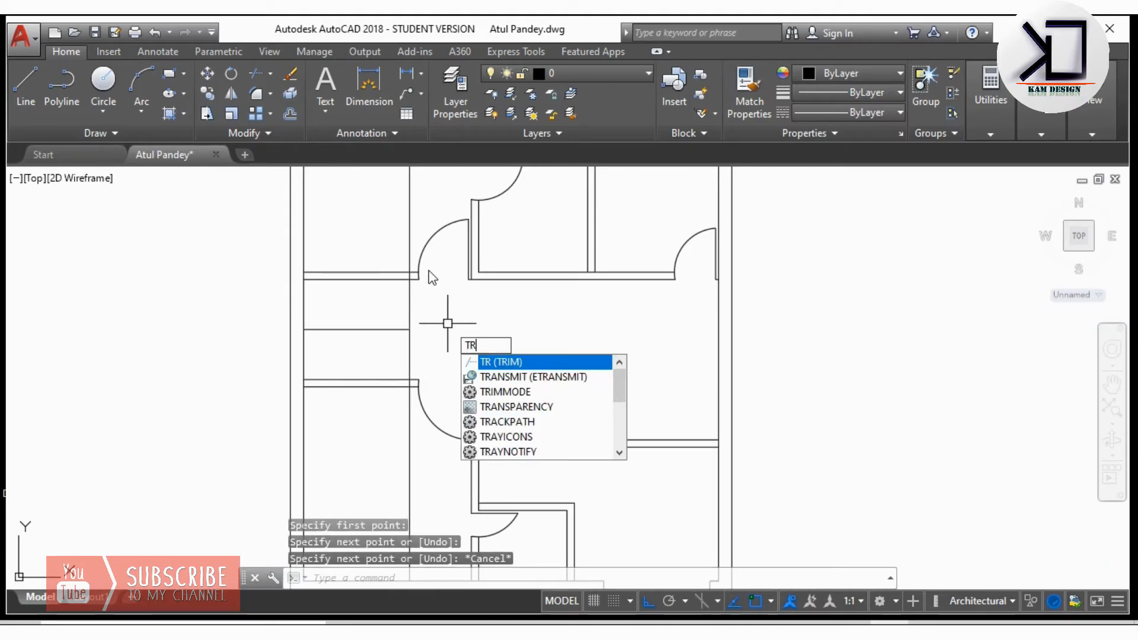
key(Return)
key(Return)
scroll(409, 287, up, 3)
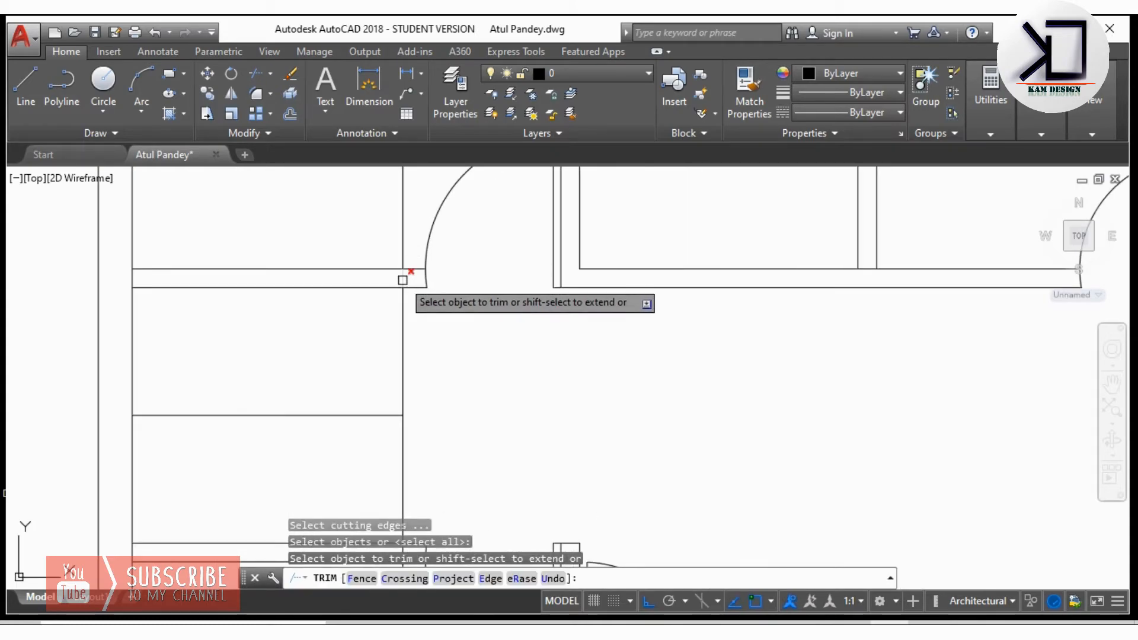
scroll(409, 278, down, 1)
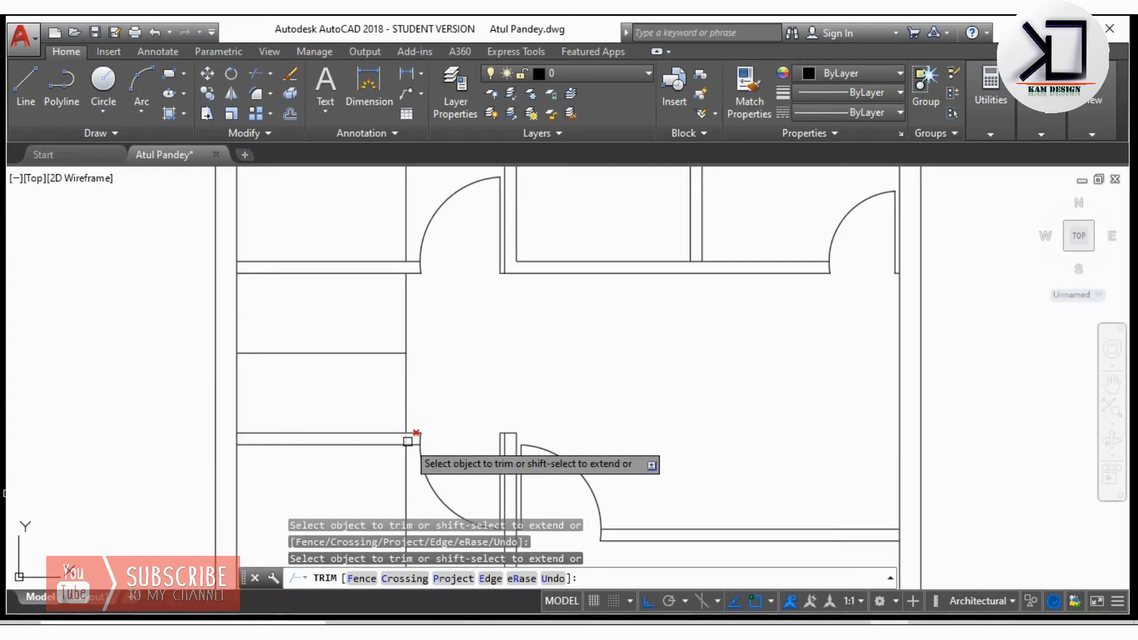
key(Escape)
click(406, 469)
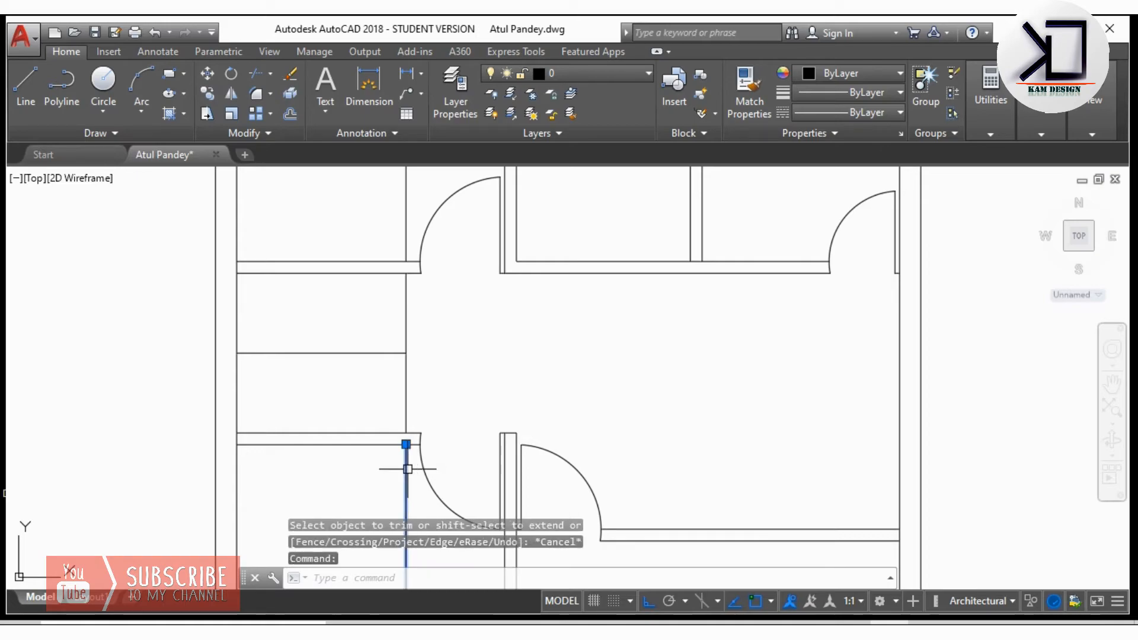
key(Delete)
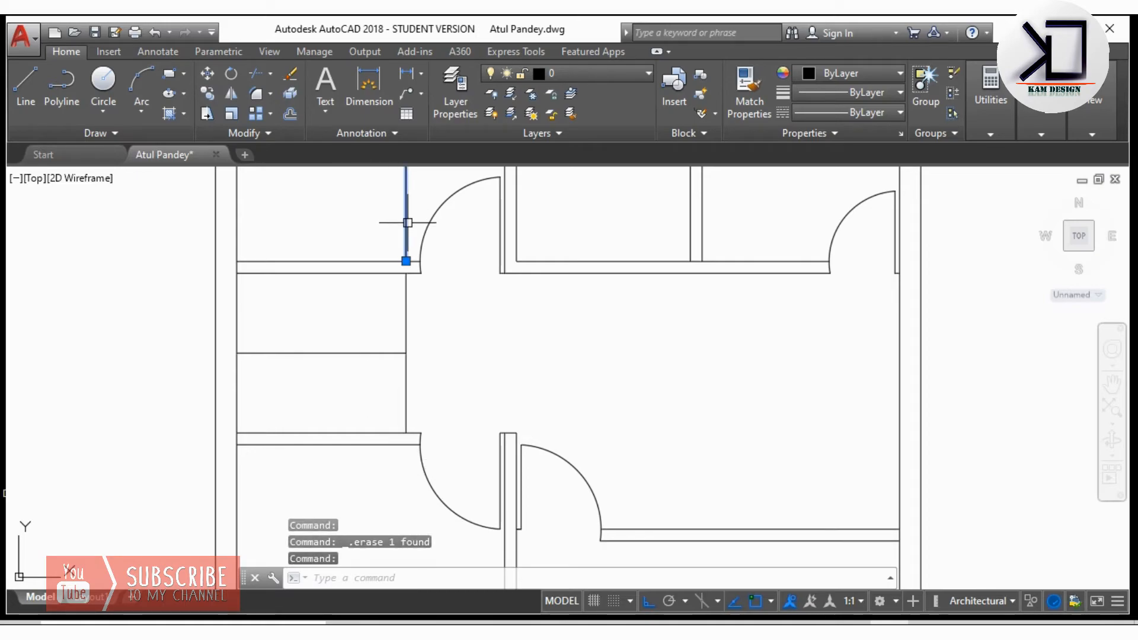
scroll(427, 332, down, 4)
scroll(457, 374, up, 4)
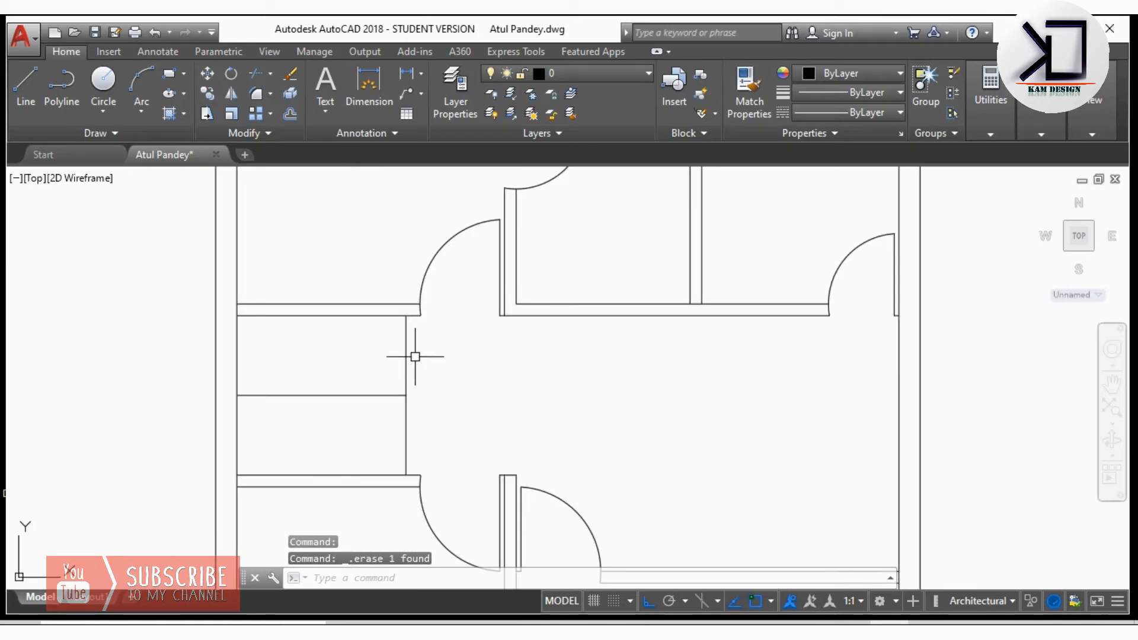
- Offset the vertical line closing the central space toward the left outer wall eight times at 6" spacing to form stair treads
click(406, 355)
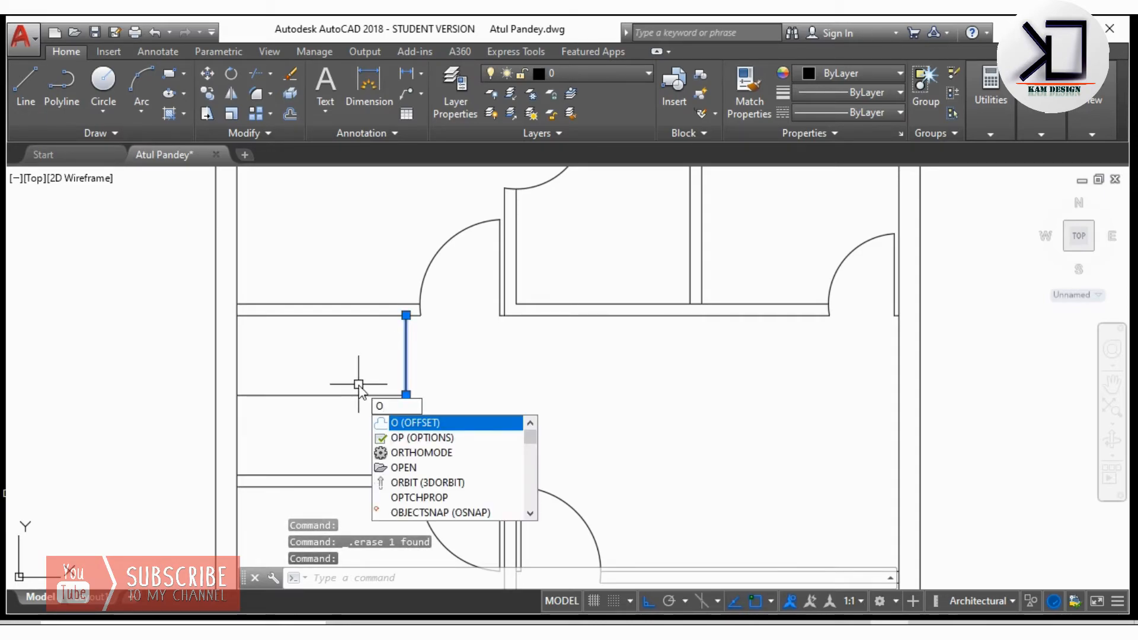
key(Return)
key(Return)
click(406, 388)
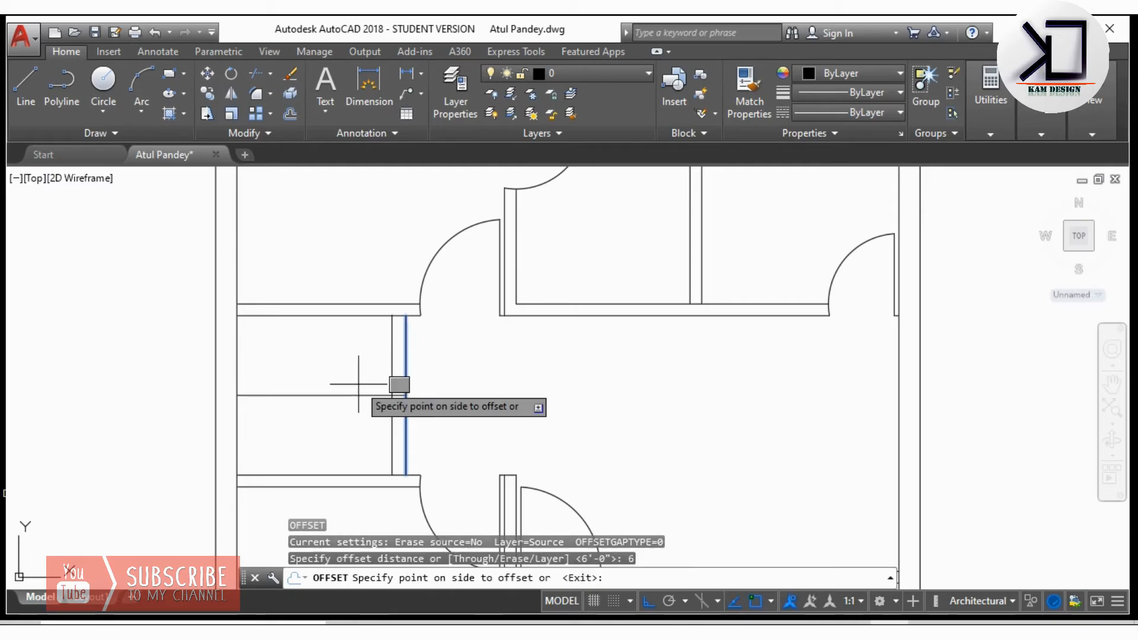
click(388, 379)
click(392, 366)
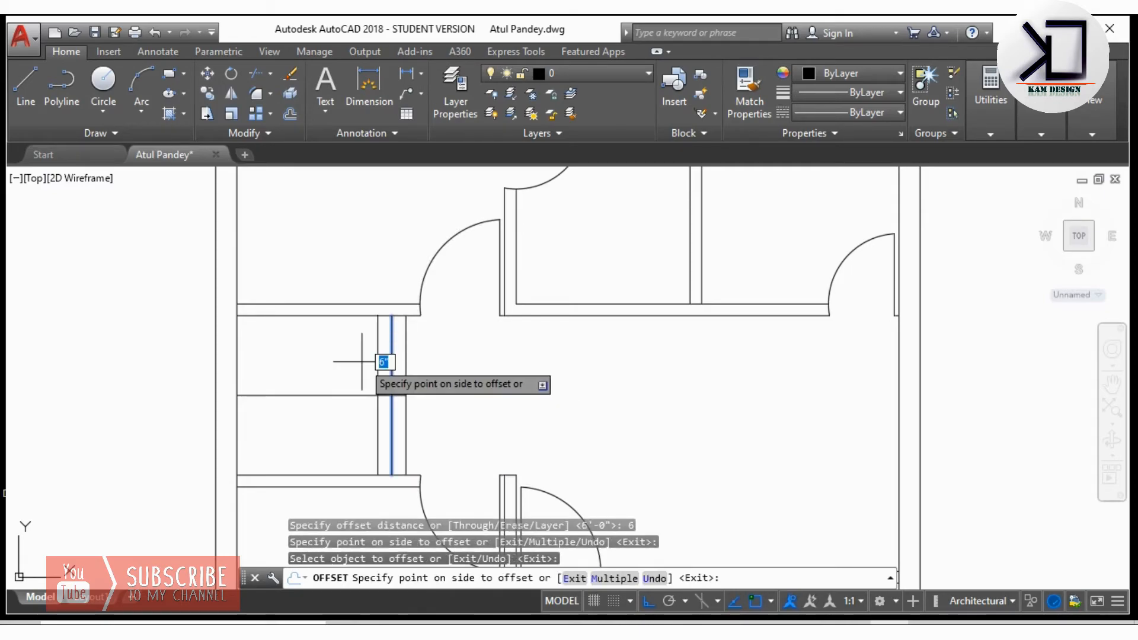
click(381, 359)
click(377, 364)
click(342, 358)
click(365, 374)
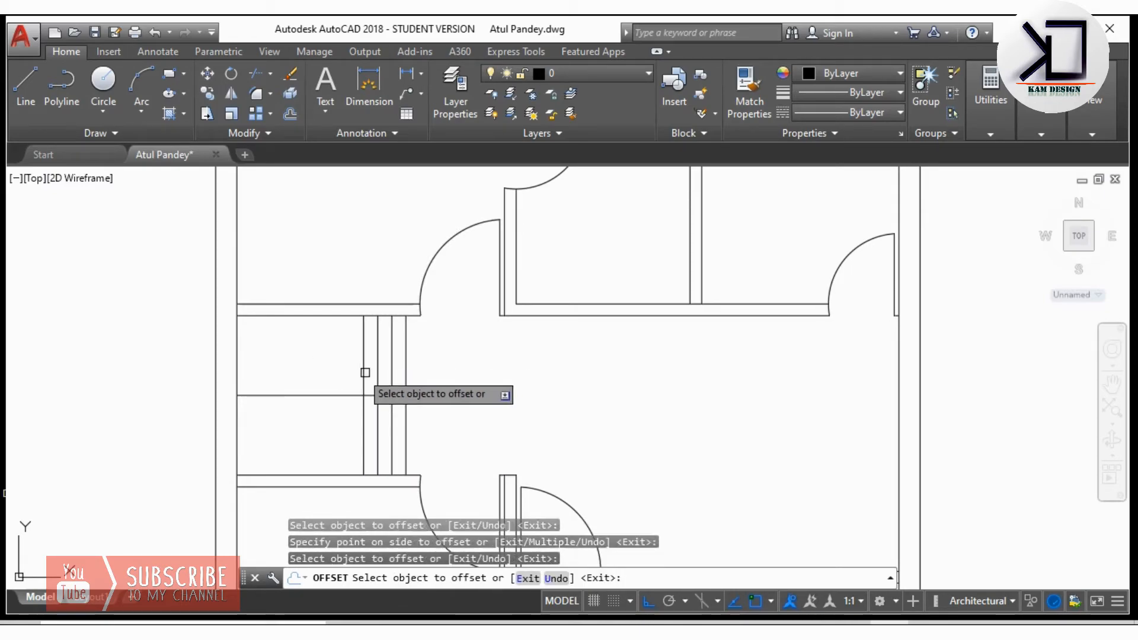
click(332, 366)
click(364, 371)
click(326, 360)
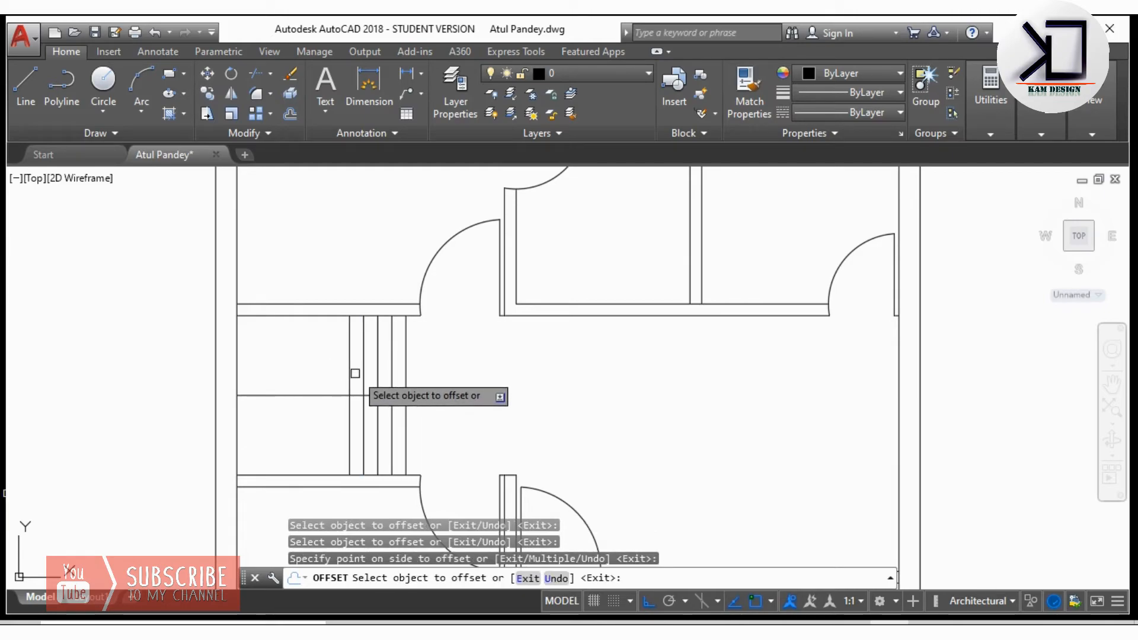
click(349, 373)
click(325, 371)
click(335, 373)
click(271, 355)
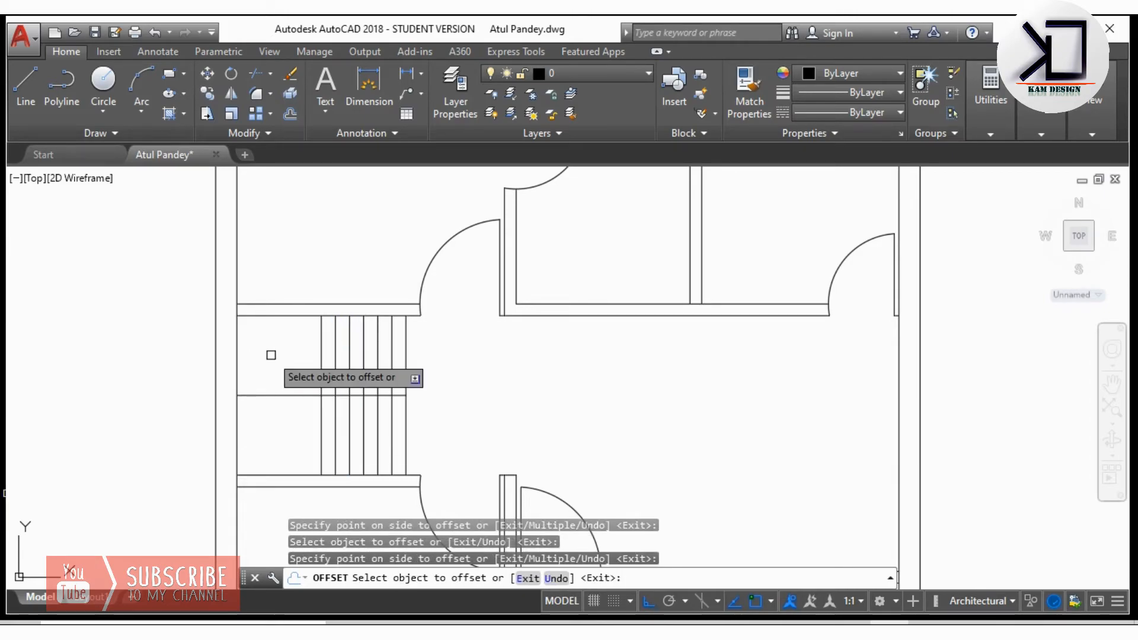
click(320, 368)
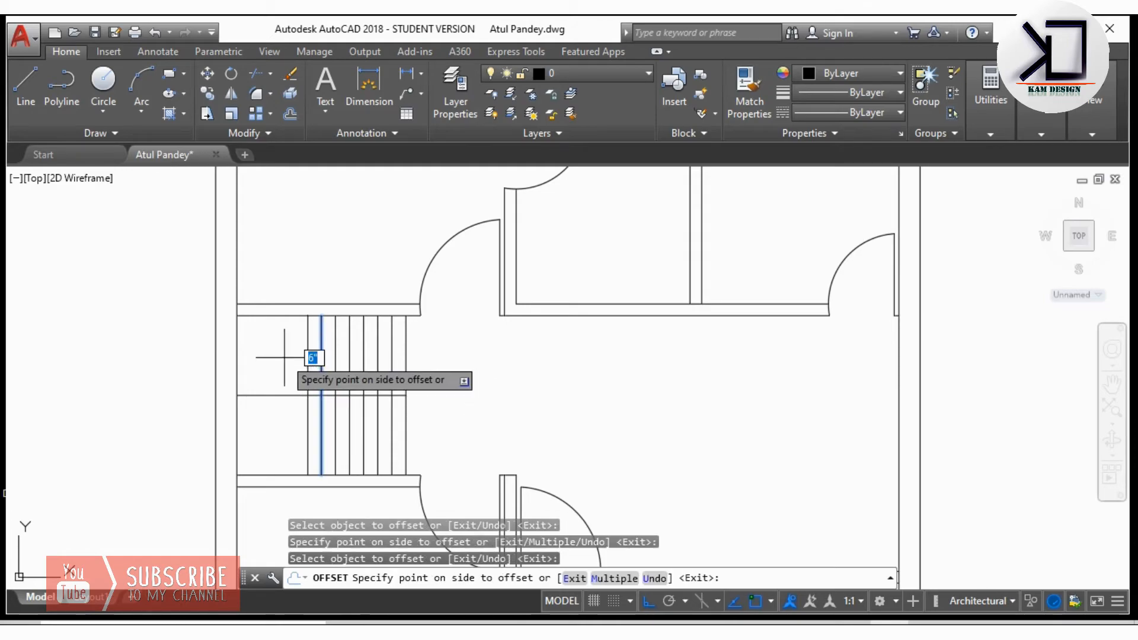
click(310, 357)
click(306, 363)
click(298, 370)
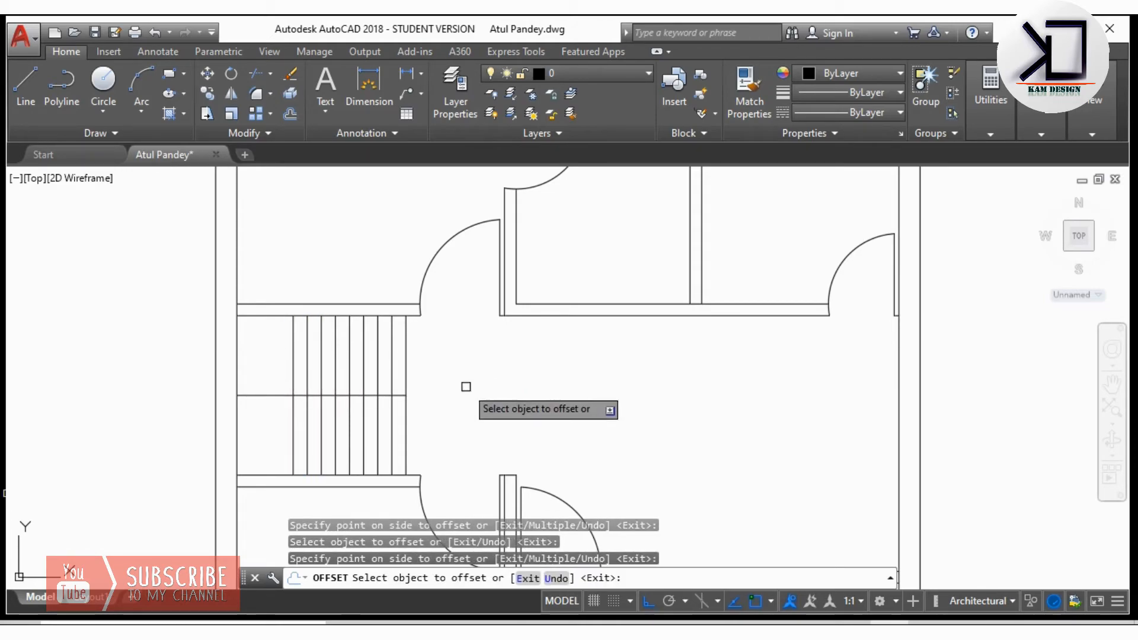
key(Escape)
- Erase the rightmost vertical stair line and trim the middle horizontal line back to the next tread
click(407, 360)
key(Delete)
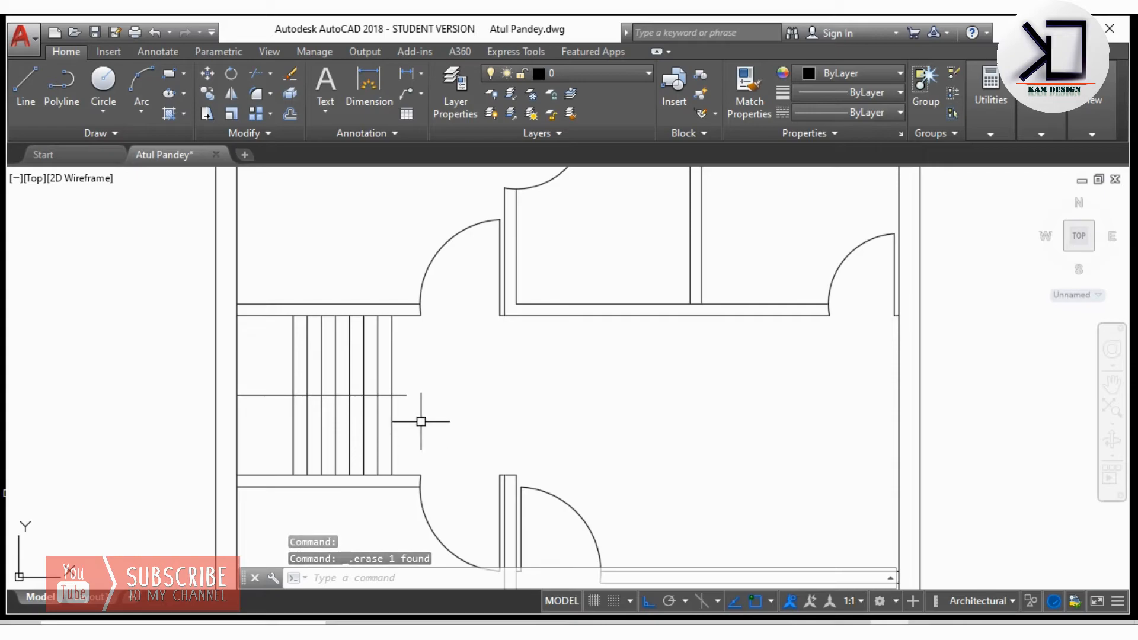
text(tr)
key(Return)
key(Return)
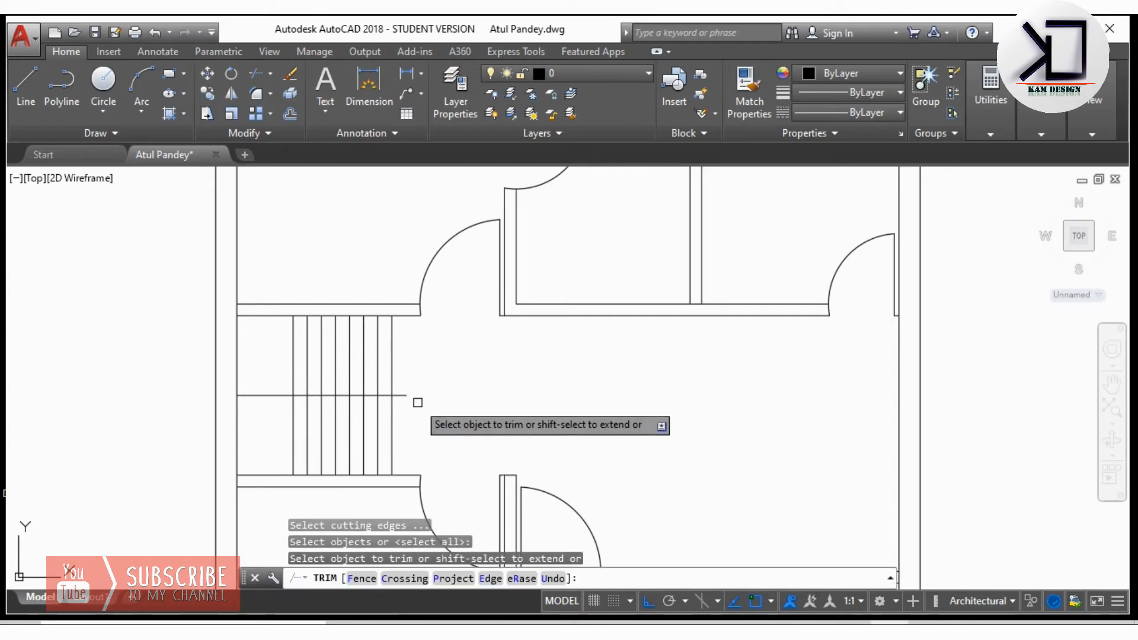
click(401, 394)
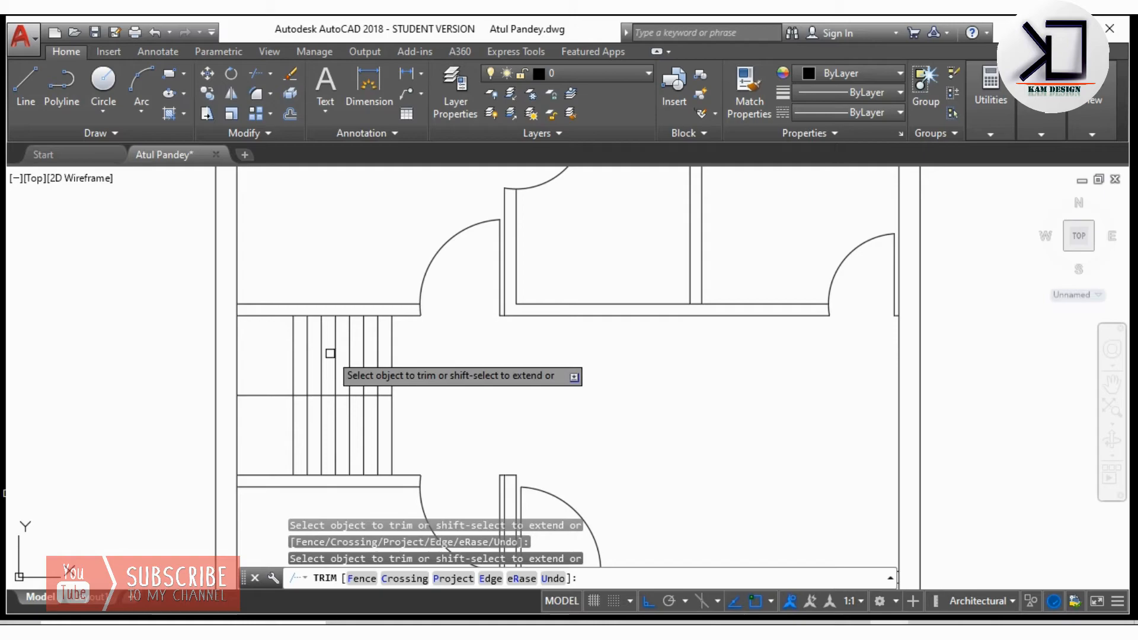
- Trim the three rightmost treads above the middle line and the three leftmost treads below it to stagger the stair flights
click(404, 361)
click(355, 357)
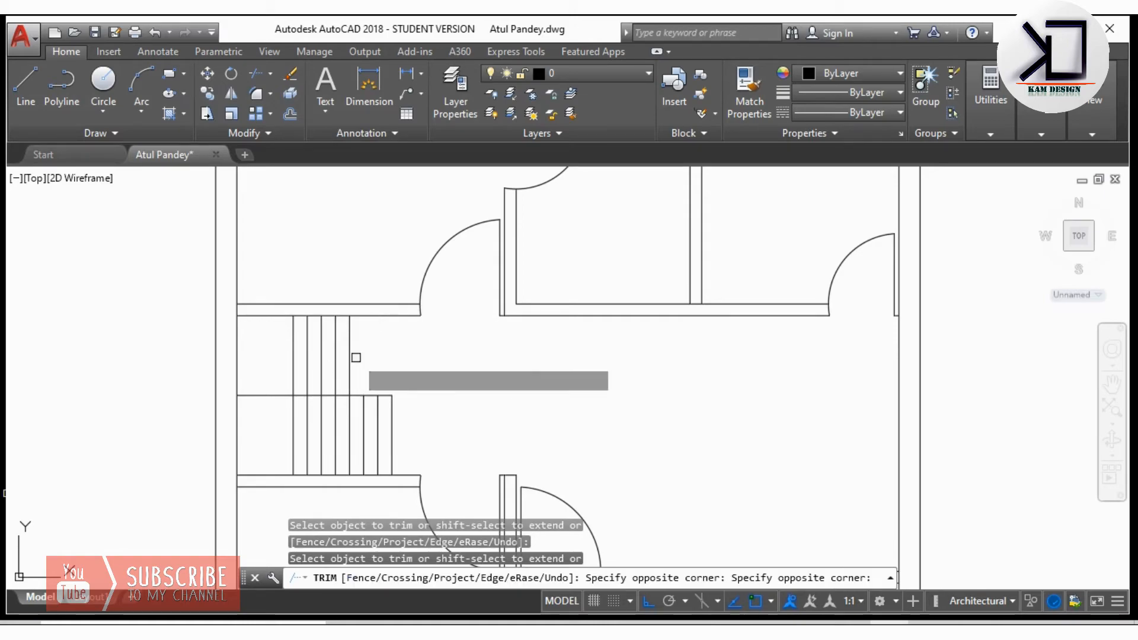
click(299, 406)
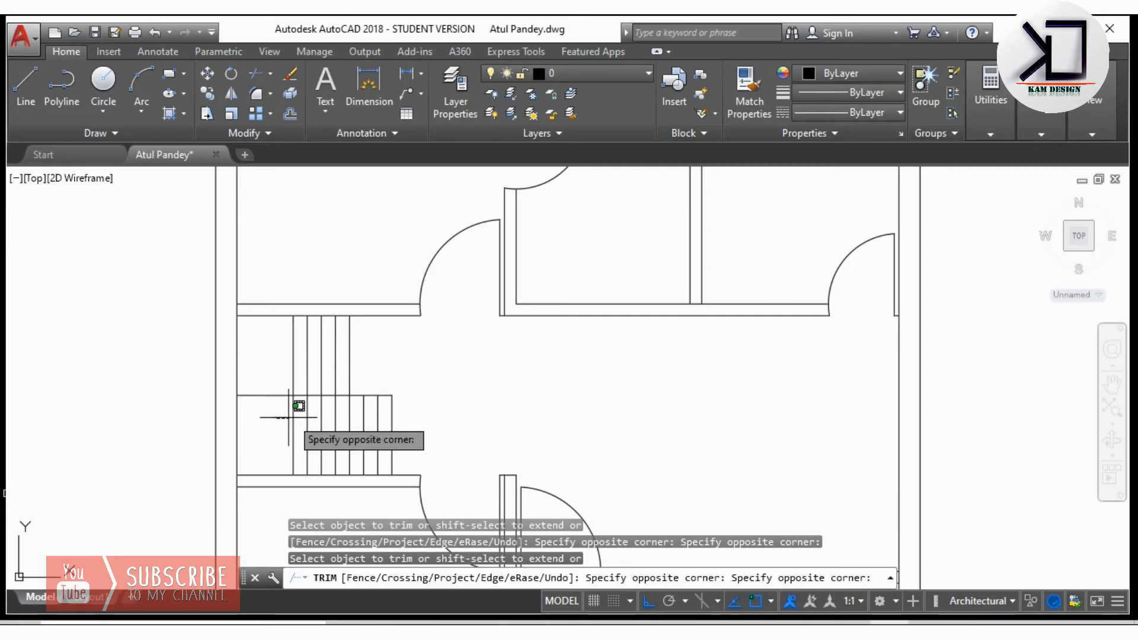
click(325, 439)
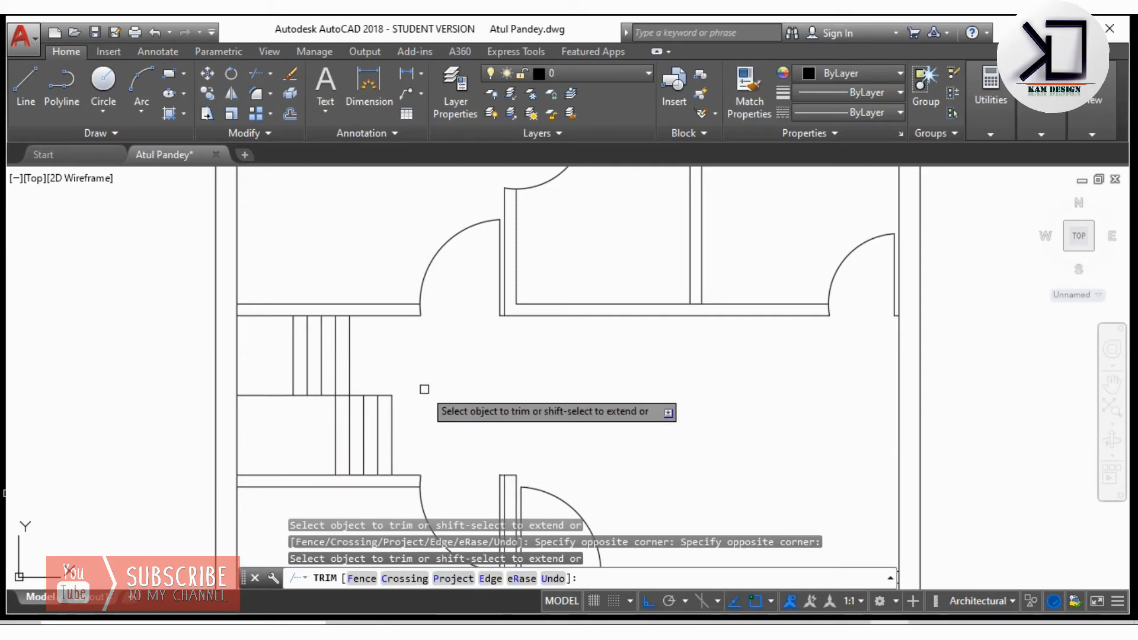
key(Return)
- Draw a short horizontal line across the wall between the upper-left room and the small top-middle room, near the wall's lower end
scroll(456, 394, down, 5)
scroll(555, 352, down, 1)
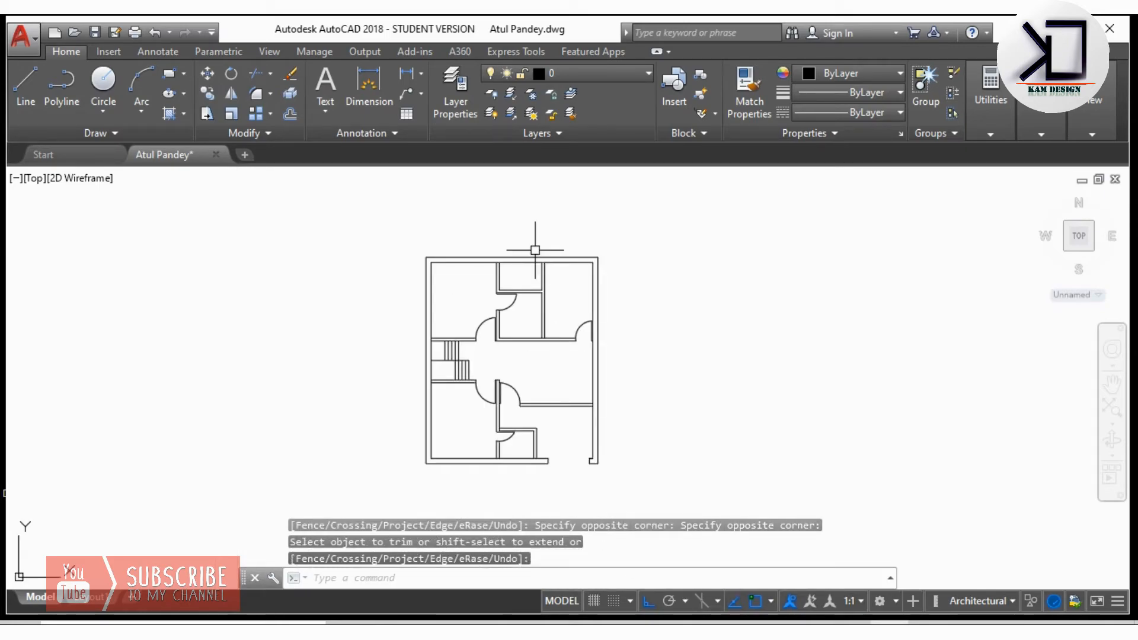
scroll(513, 290, up, 4)
scroll(511, 320, down, 1)
middle_drag(484, 281, 461, 346)
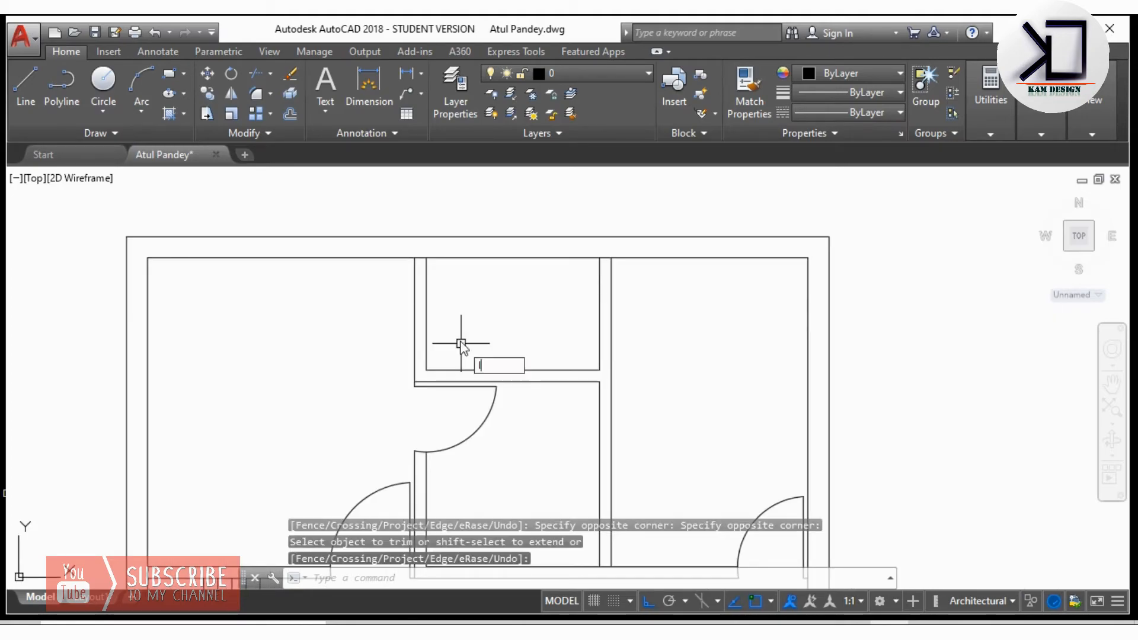
text(l)
key(Return)
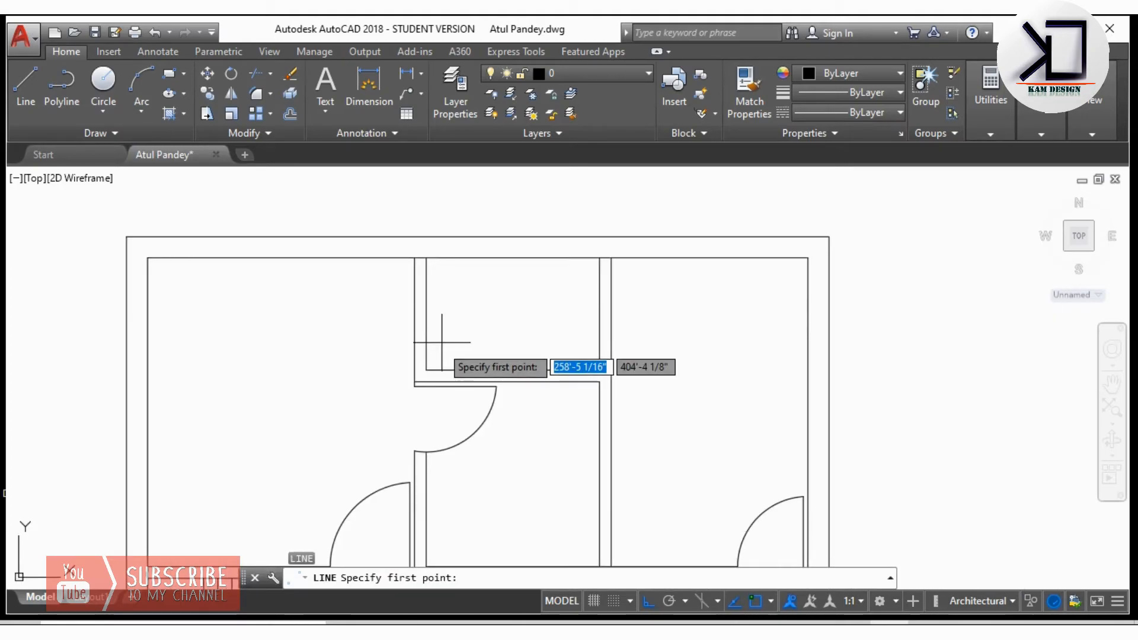
click(415, 356)
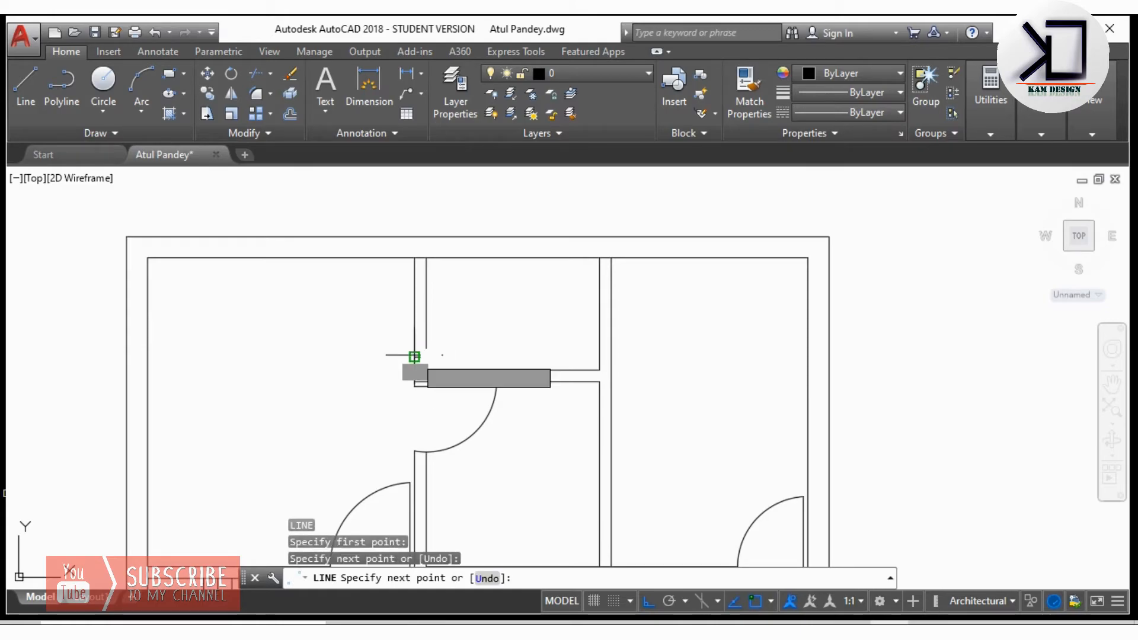
click(436, 257)
key(Return)
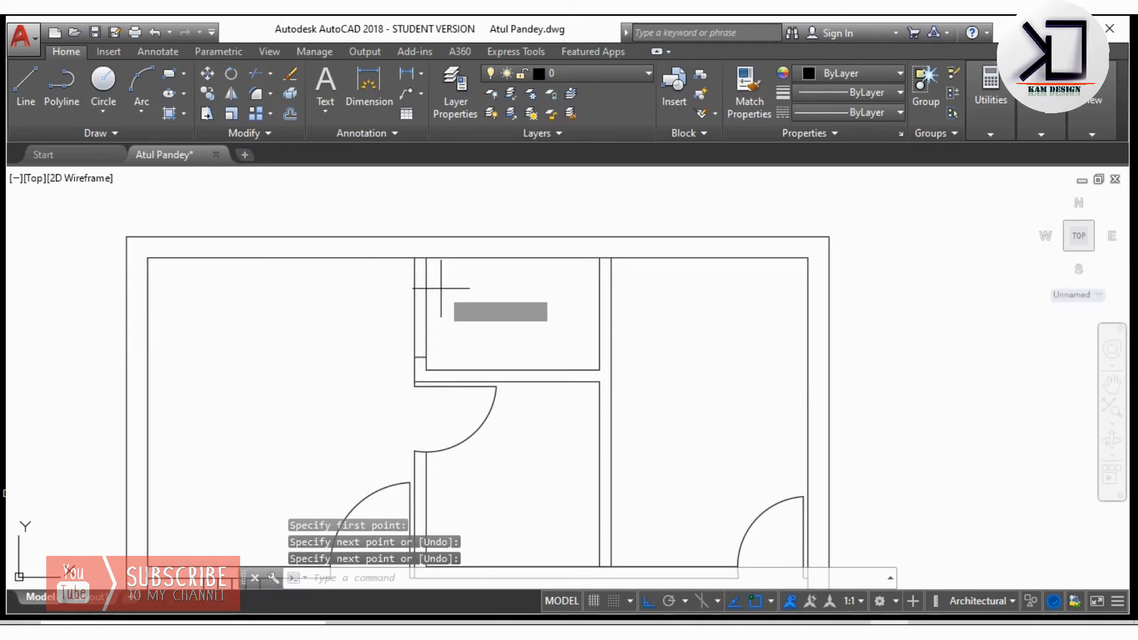
- Draw a second short horizontal line across the same wall, near its upper end
key(Return)
click(425, 284)
click(414, 285)
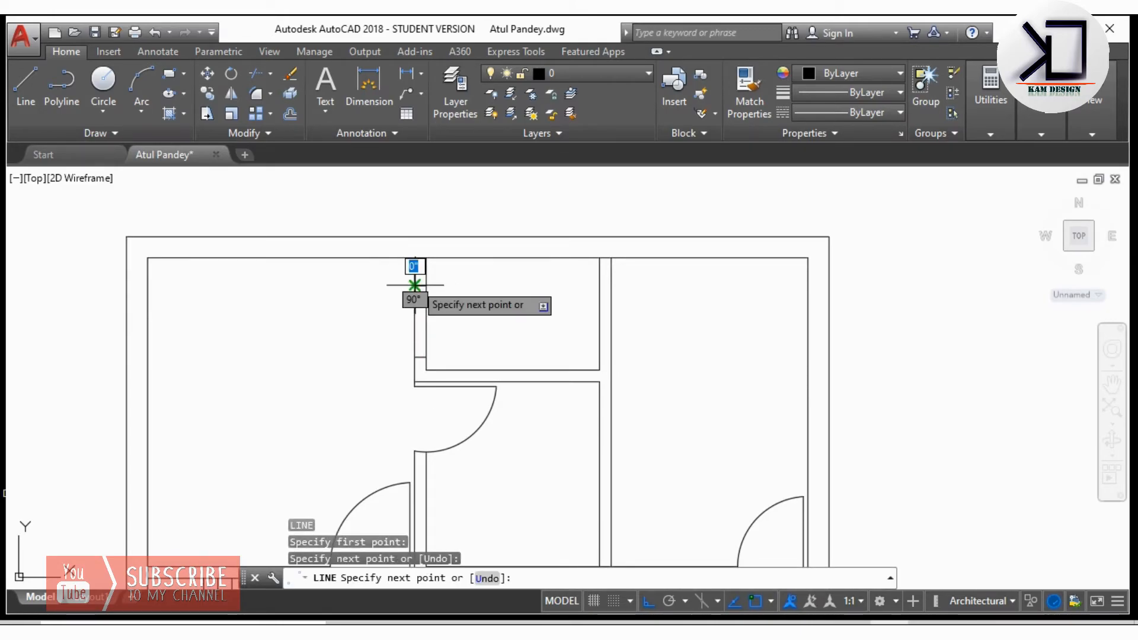
key(Escape)
key(Escape)
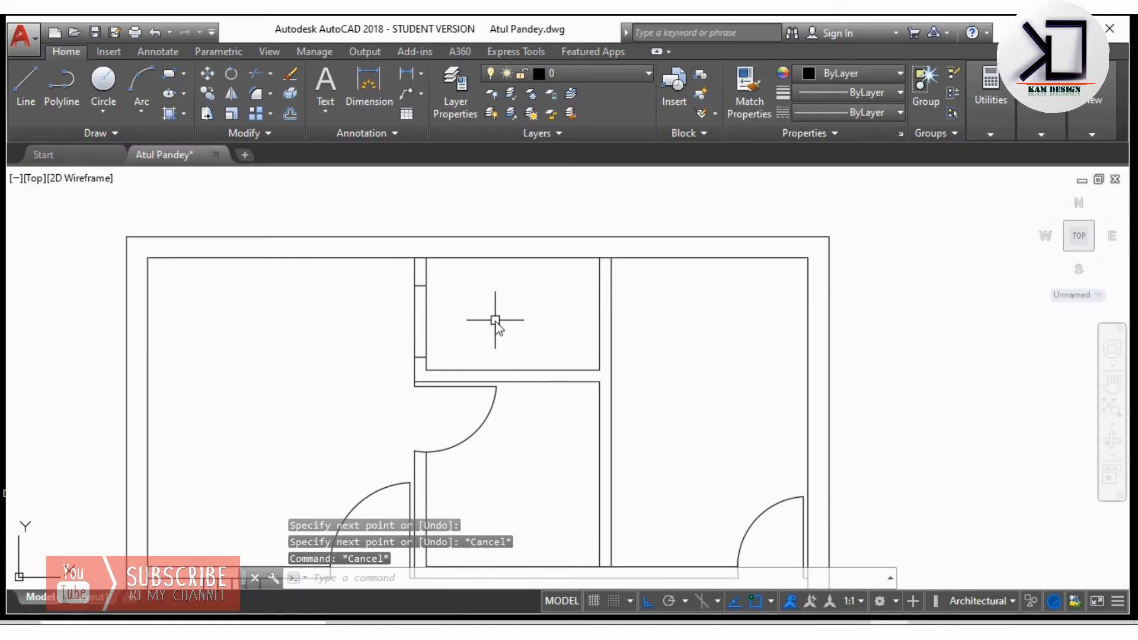
- Trim the wall lines between the two short lines to open the top-middle room toward the upper-left room
text(tr)
key(Return)
key(Return)
click(494, 318)
click(390, 299)
scroll(418, 293, down, 2)
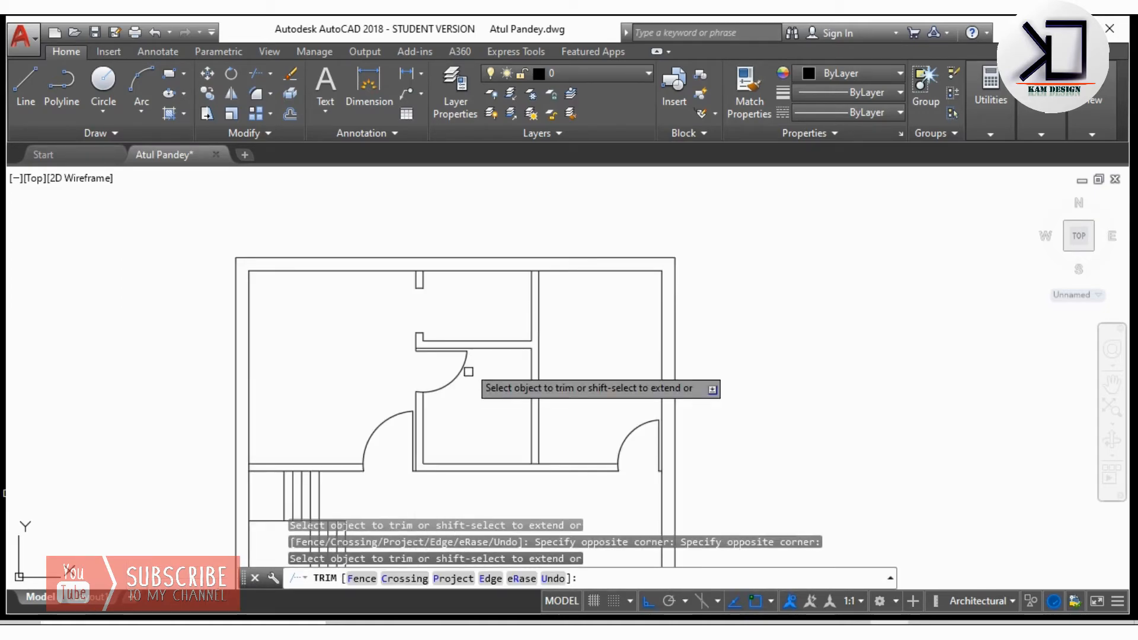
key(Escape)
- Start a linear dimension to measure the upper-left room
scroll(495, 289, down, 2)
mouse_move(598, 385)
middle_down()
mouse_move(557, 316)
mouse_move(602, 424)
mouse_move(624, 401)
mouse_move(644, 401)
middle_up()
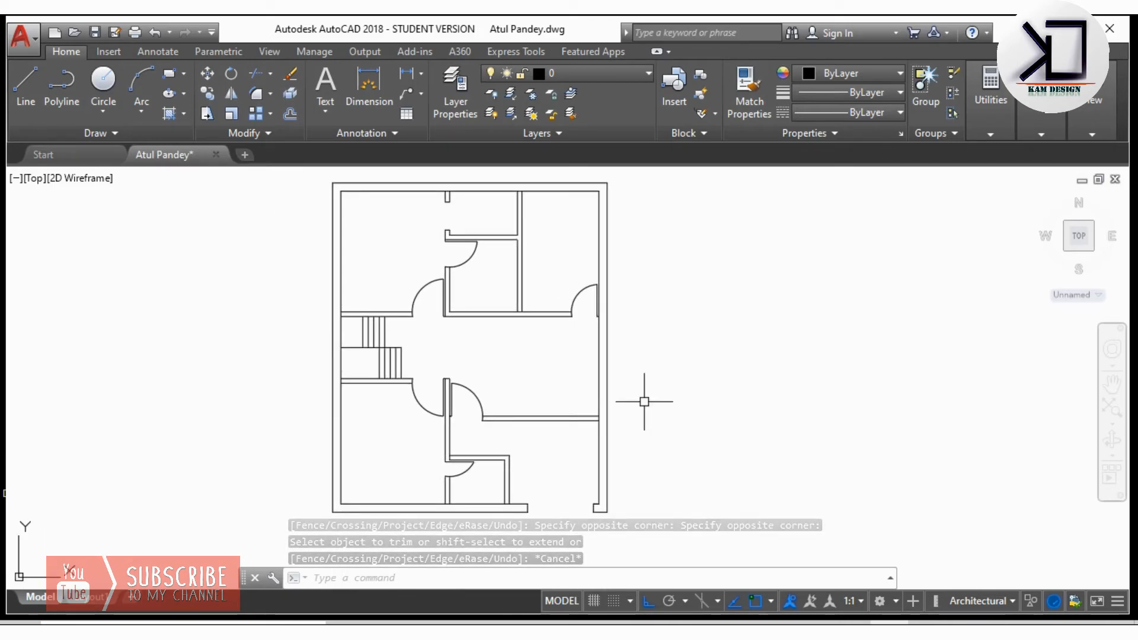
text(d)
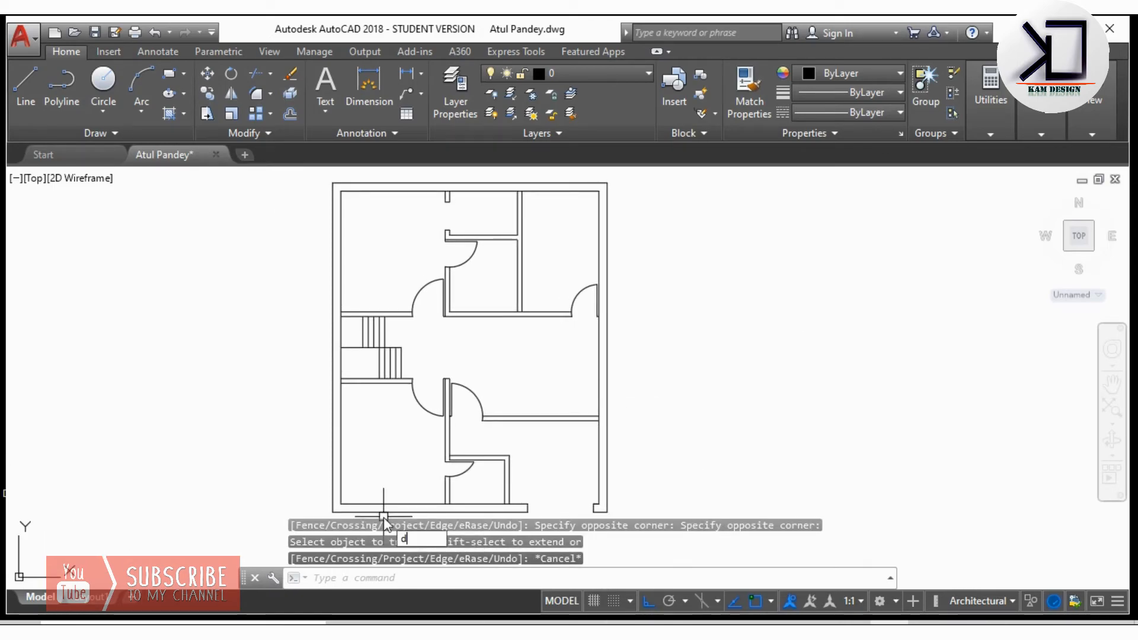
text(li)
key(Return)
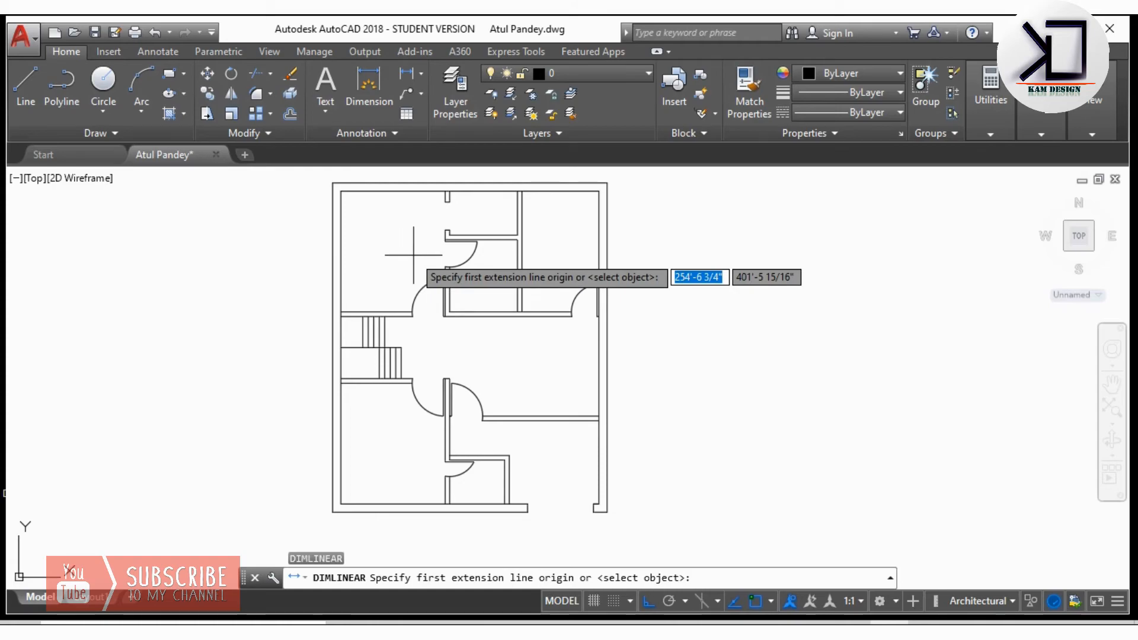
scroll(427, 347, up, 4)
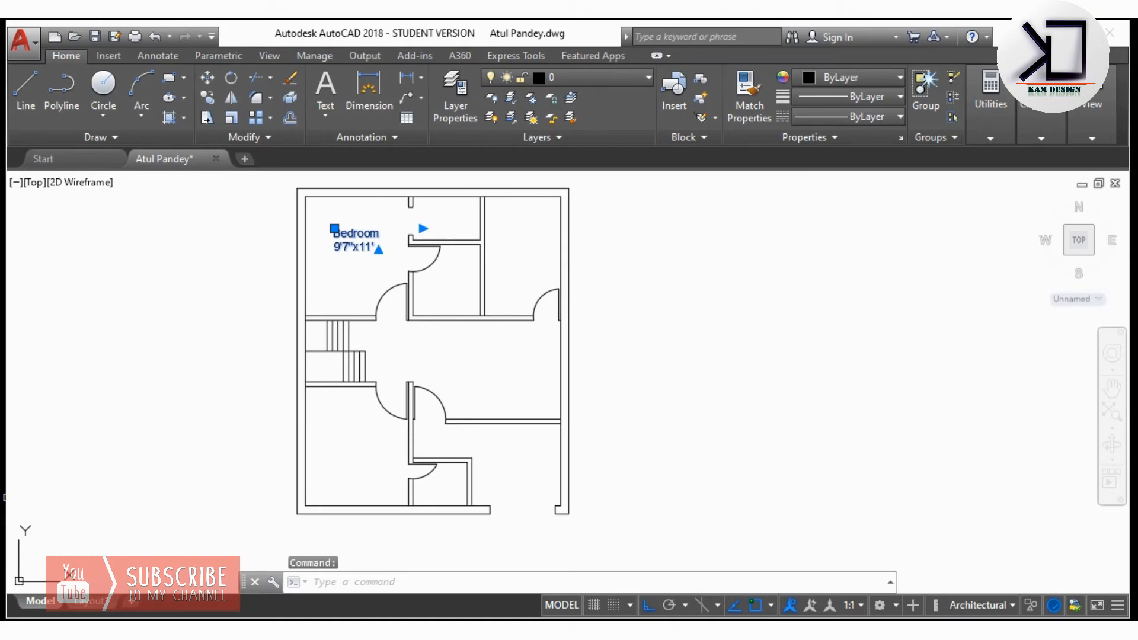
- Change the size in the upper-left Bedroom label to 9'6"x11'
double_click(355, 238)
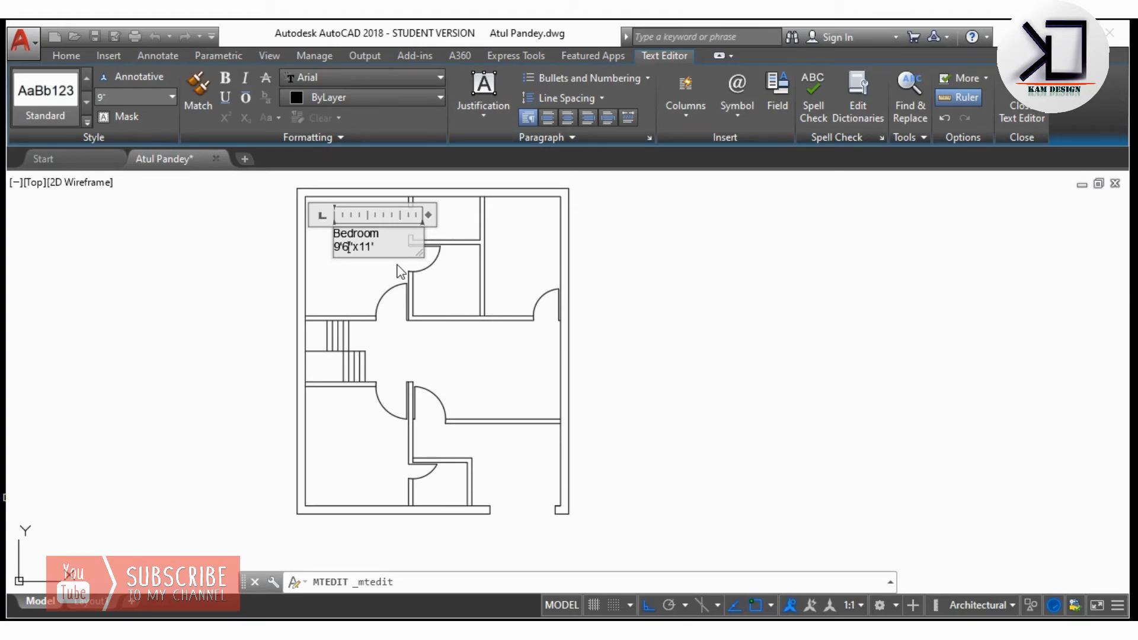
click(599, 304)
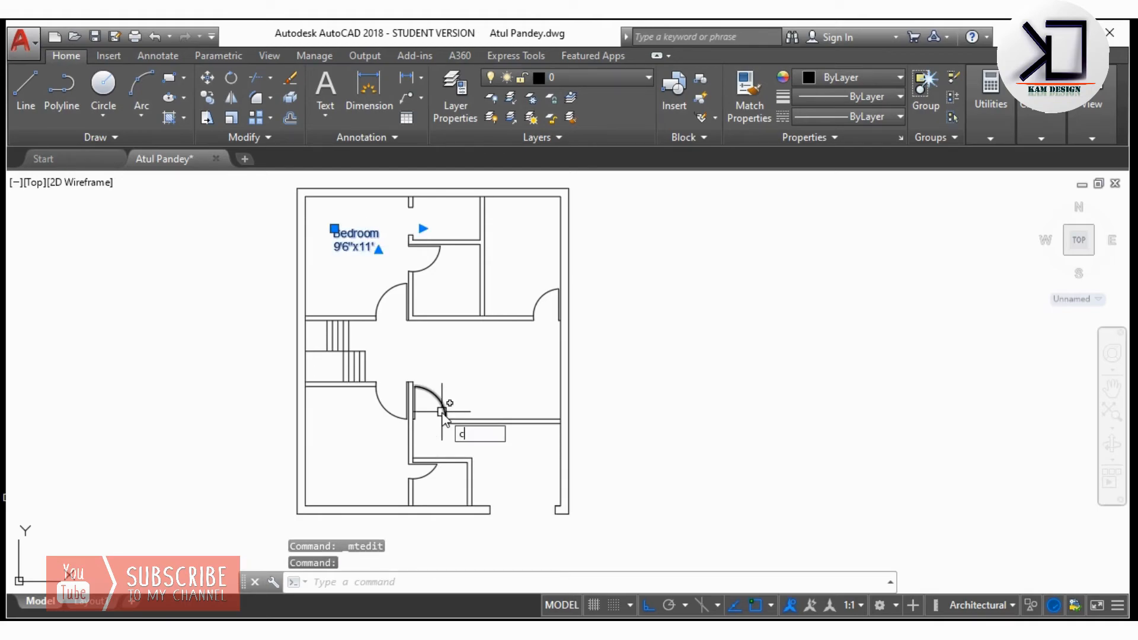
- Copy the upper-left Bedroom label twice into the lower-left room and once into the upper-right room
text(p)
key(Return)
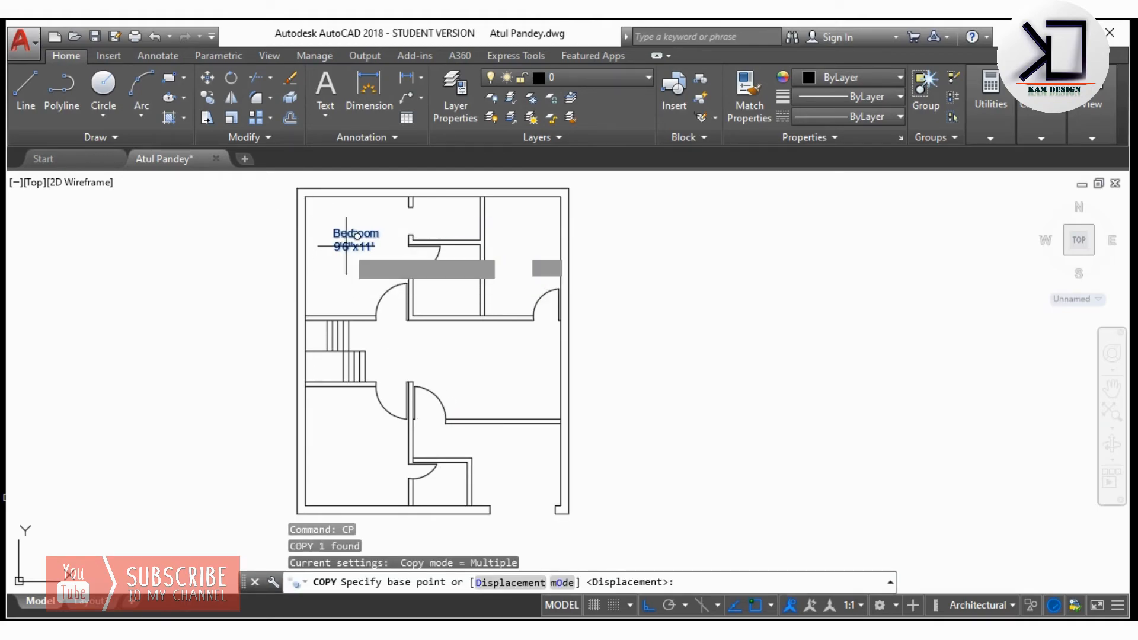
click(346, 245)
click(340, 461)
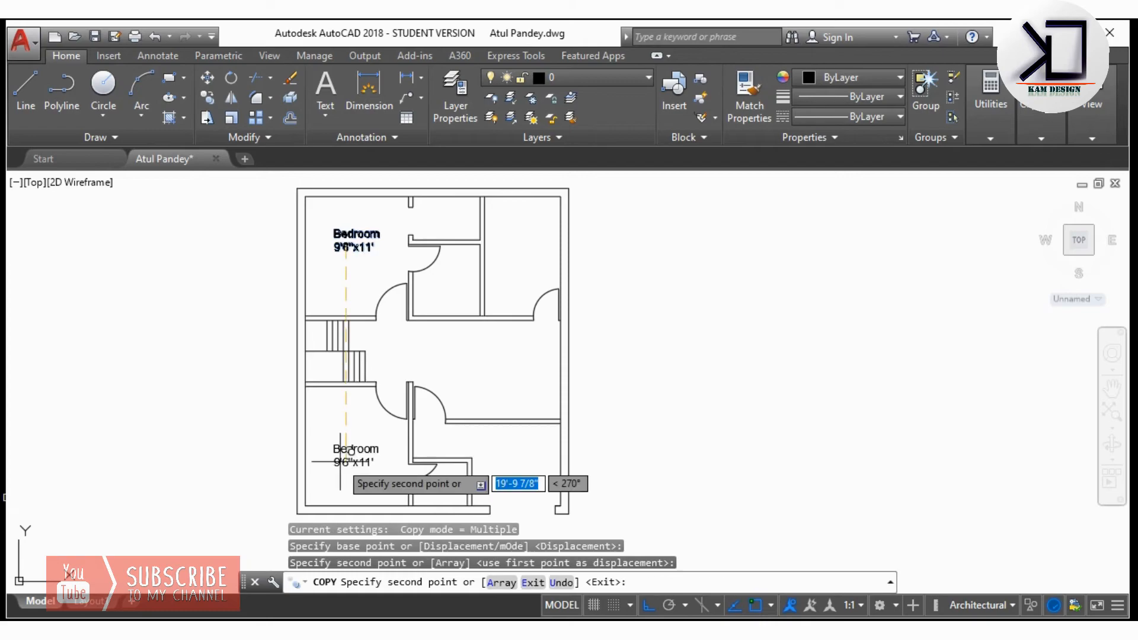
click(343, 417)
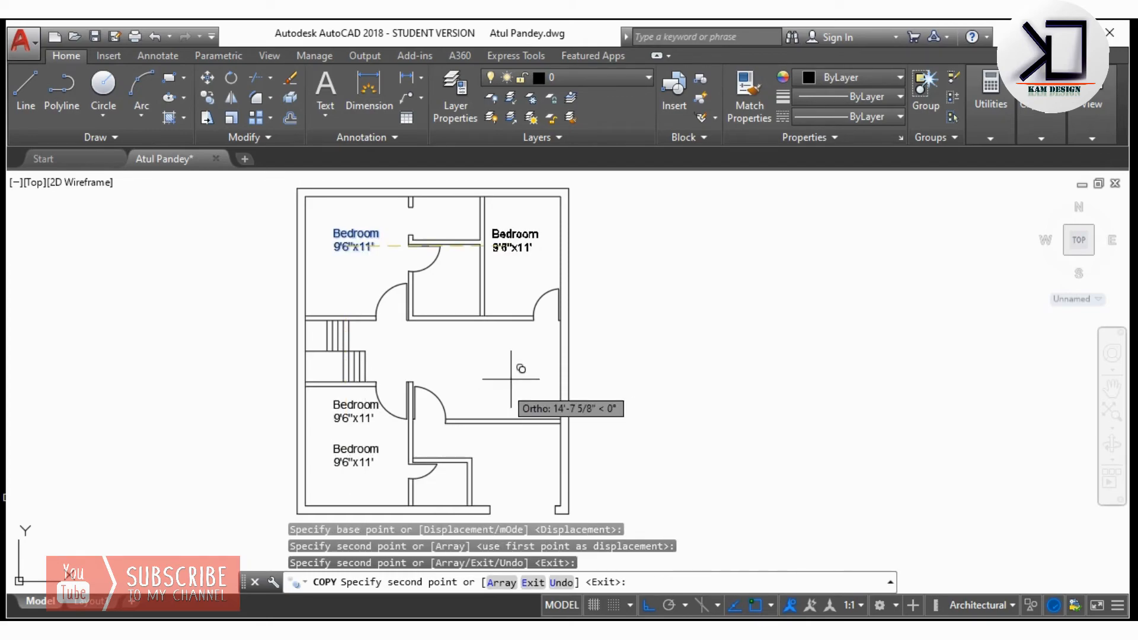
click(513, 386)
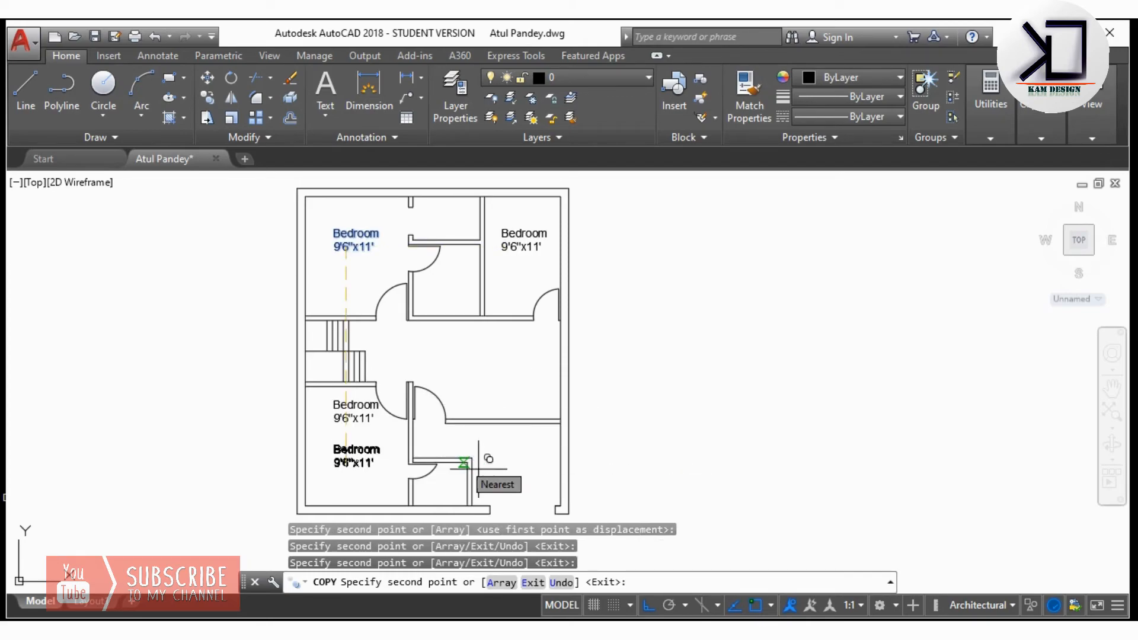
- Place further copies of the Bedroom label in the small bottom room, the small upper-middle room and the central hall, with Ortho off
key(F8)
click(448, 472)
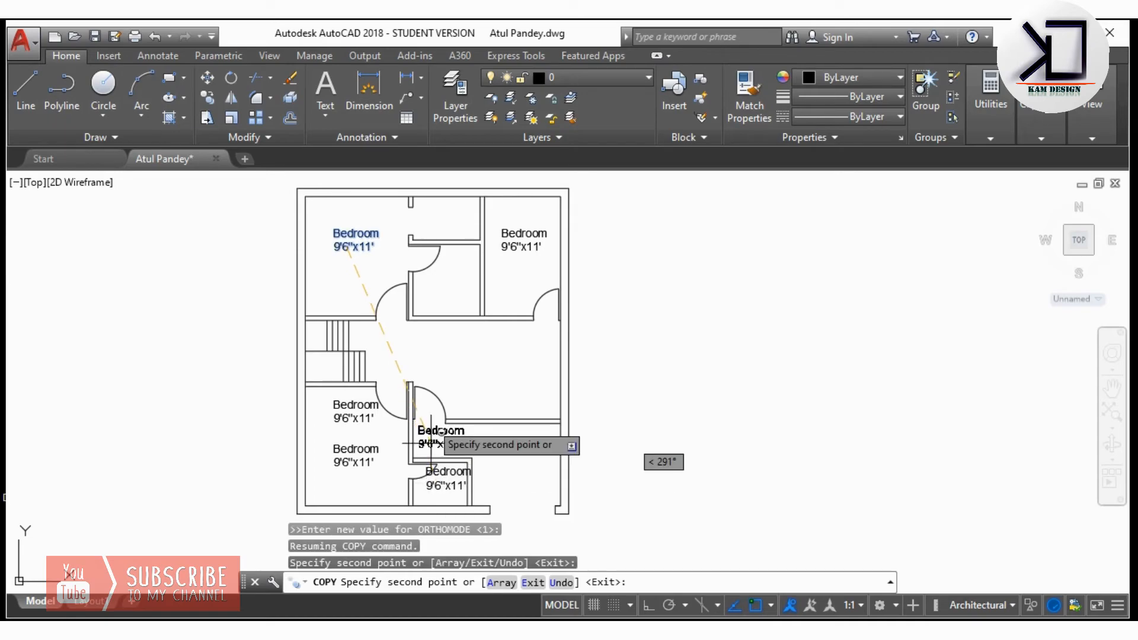
click(440, 300)
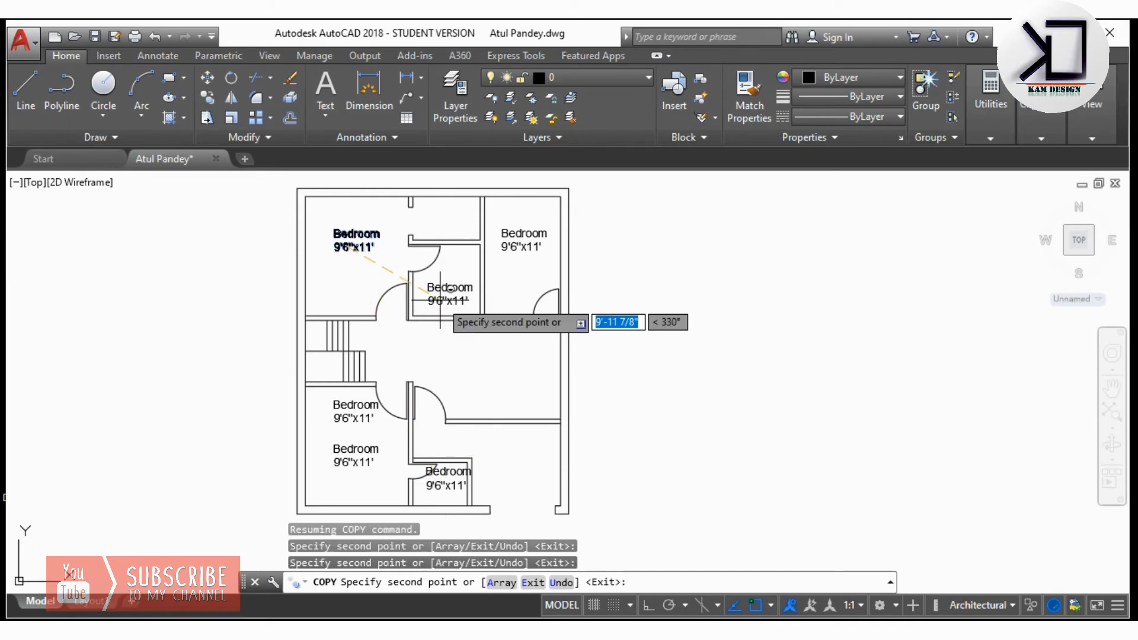
click(507, 377)
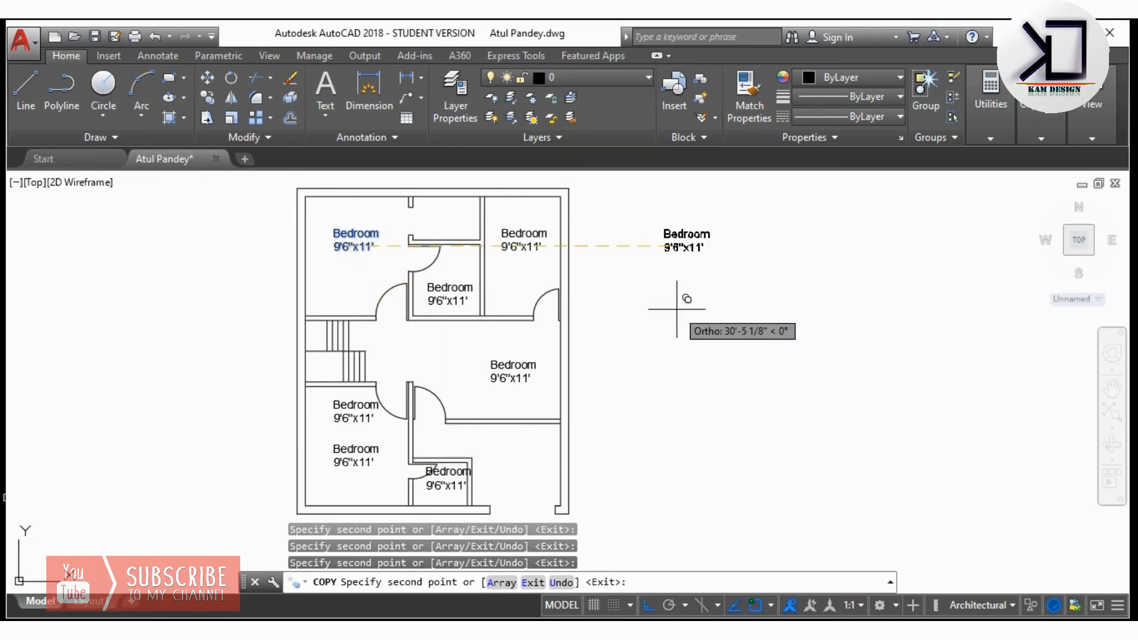
key(Escape)
- Rename the Bedroom label in the upper-right room to Kitchen
click(536, 235)
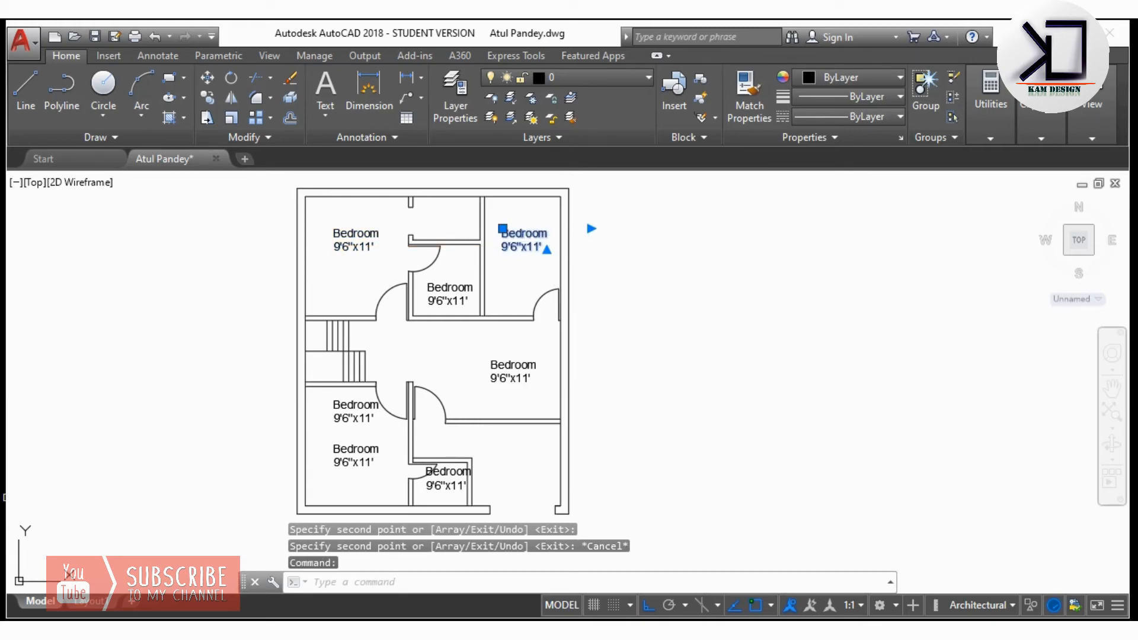
double_click(547, 239)
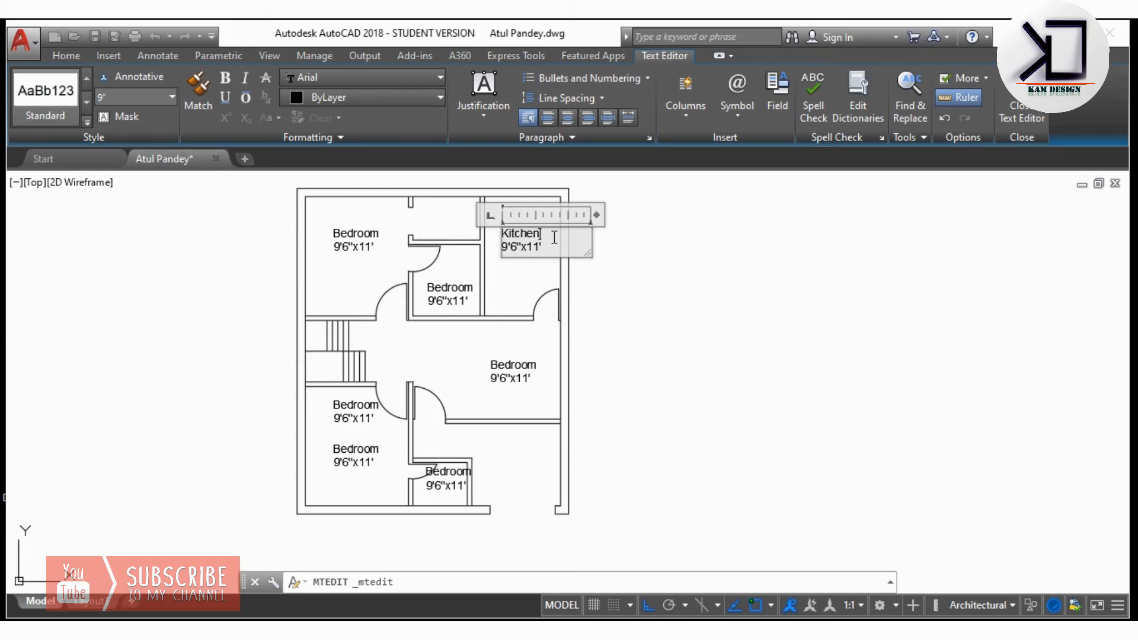
click(634, 297)
- Replace the whole text of the central hall's label, including its size line, with Lounge
click(513, 364)
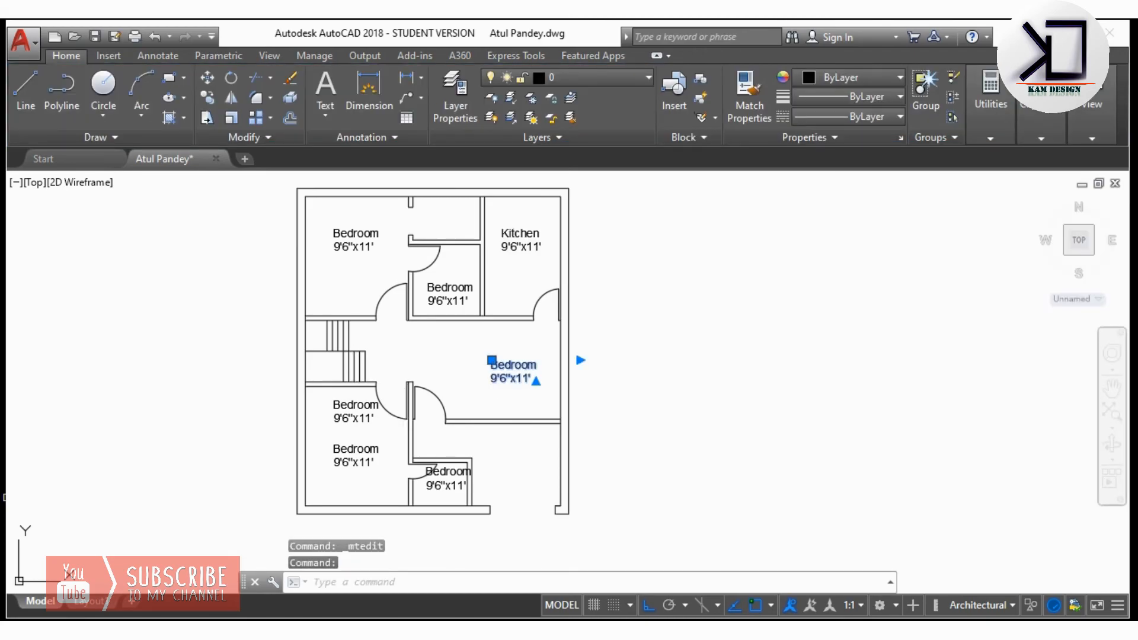
double_click(544, 366)
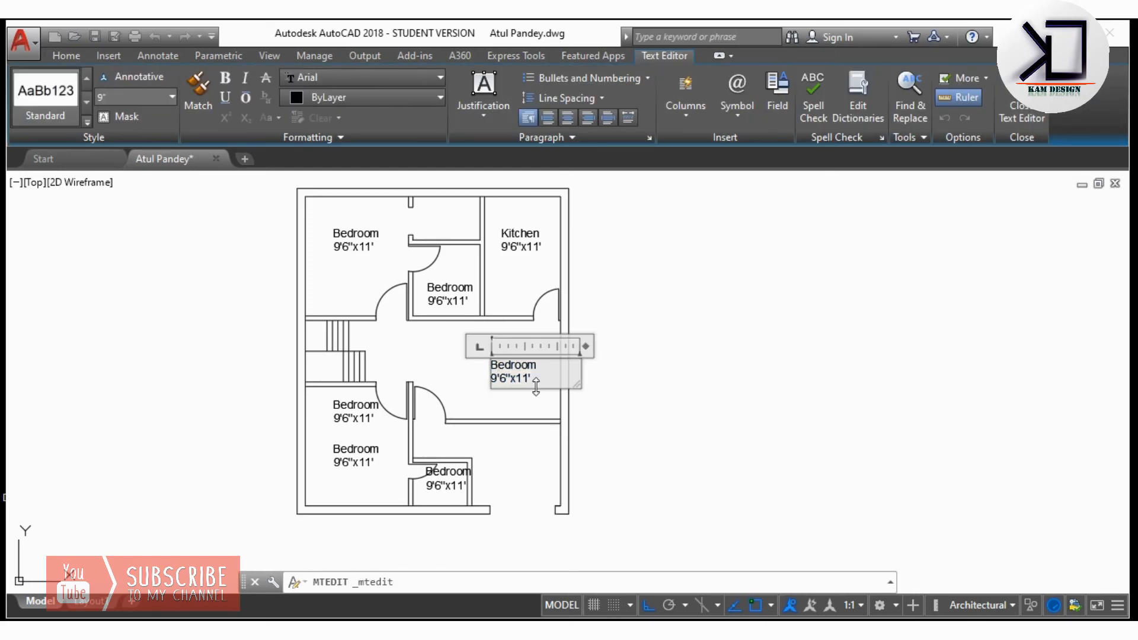
drag(535, 381, 452, 358)
text(Lo)
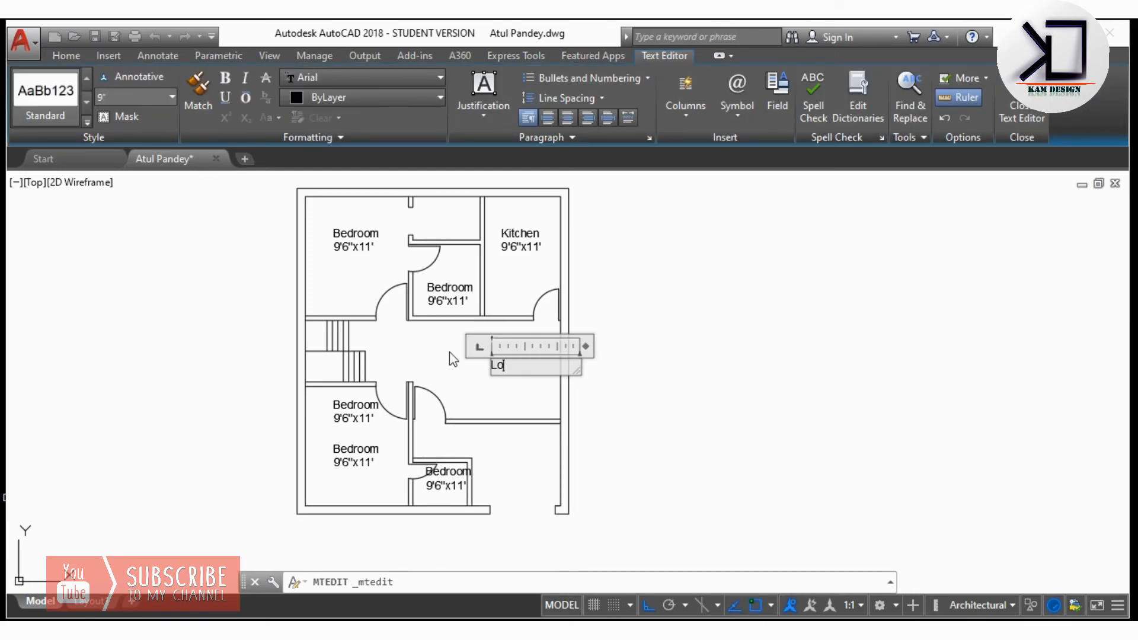
text(unge)
click(505, 402)
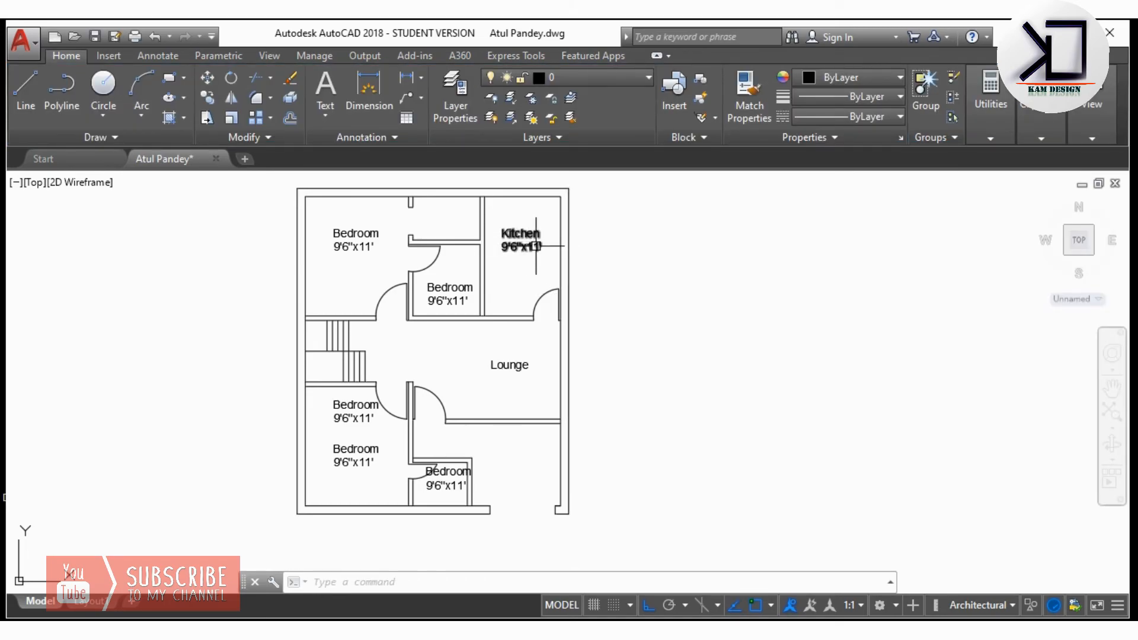
- Measure the kitchen's inner width along its upper wall with a linear dimension, without placing the dimension
text(dli)
key(Return)
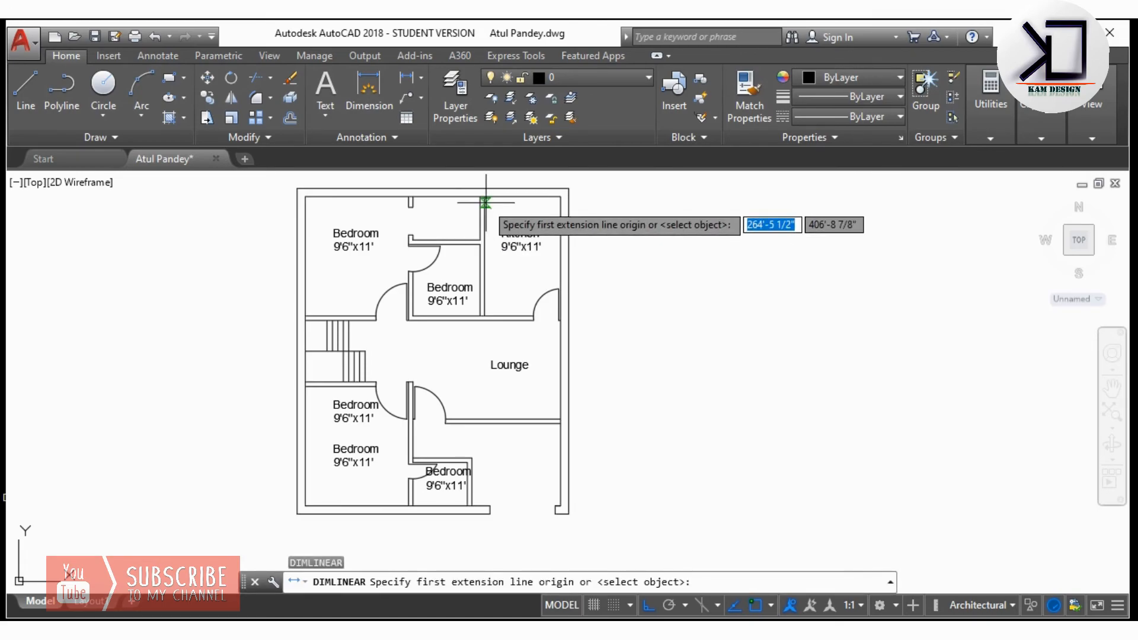
click(485, 199)
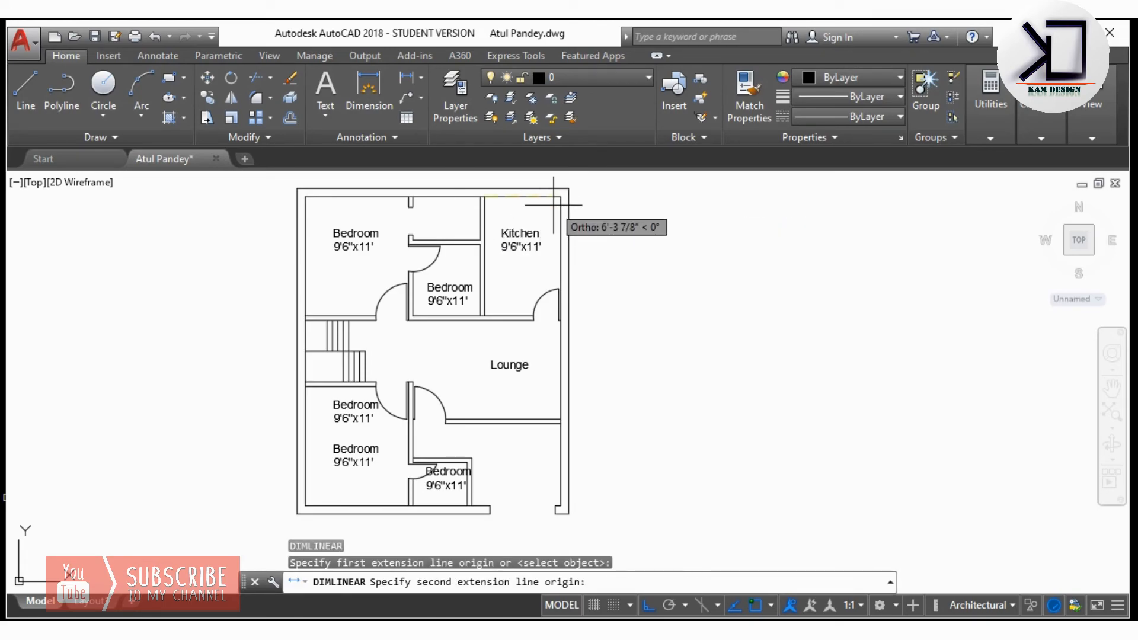
click(561, 194)
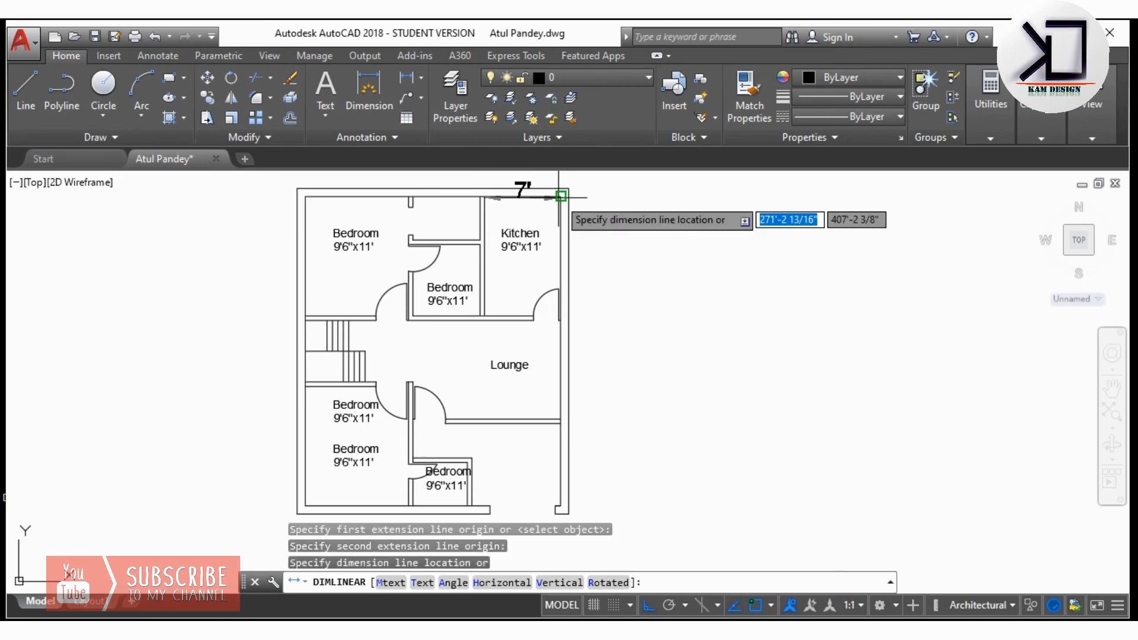
key(Escape)
- Change the size in the Kitchen label to 7'x11'
click(521, 237)
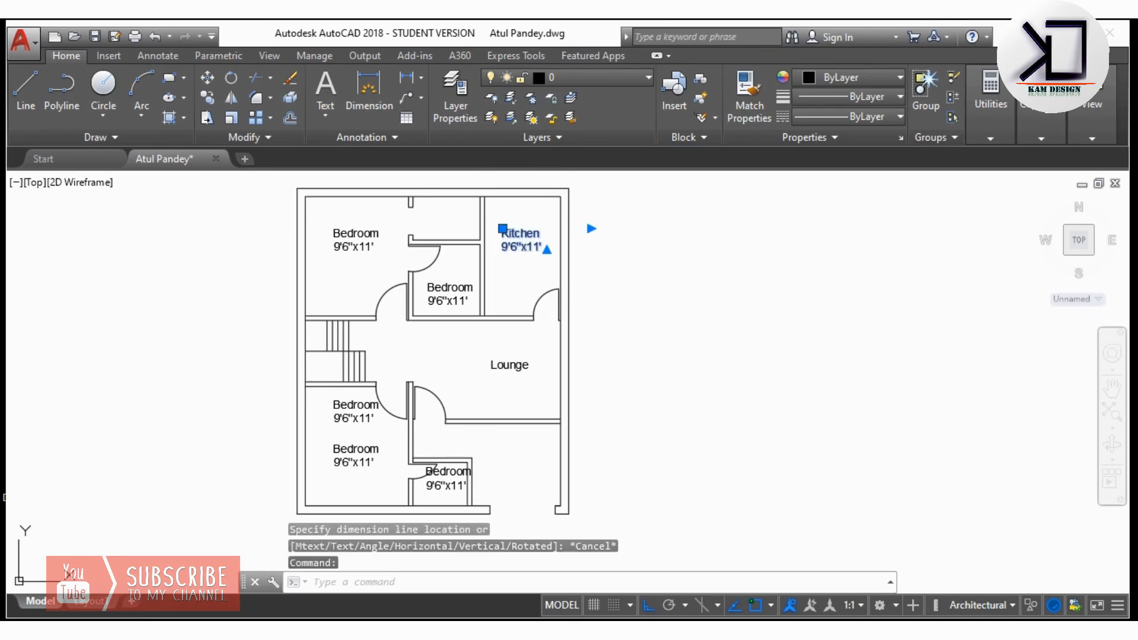
double_click(516, 248)
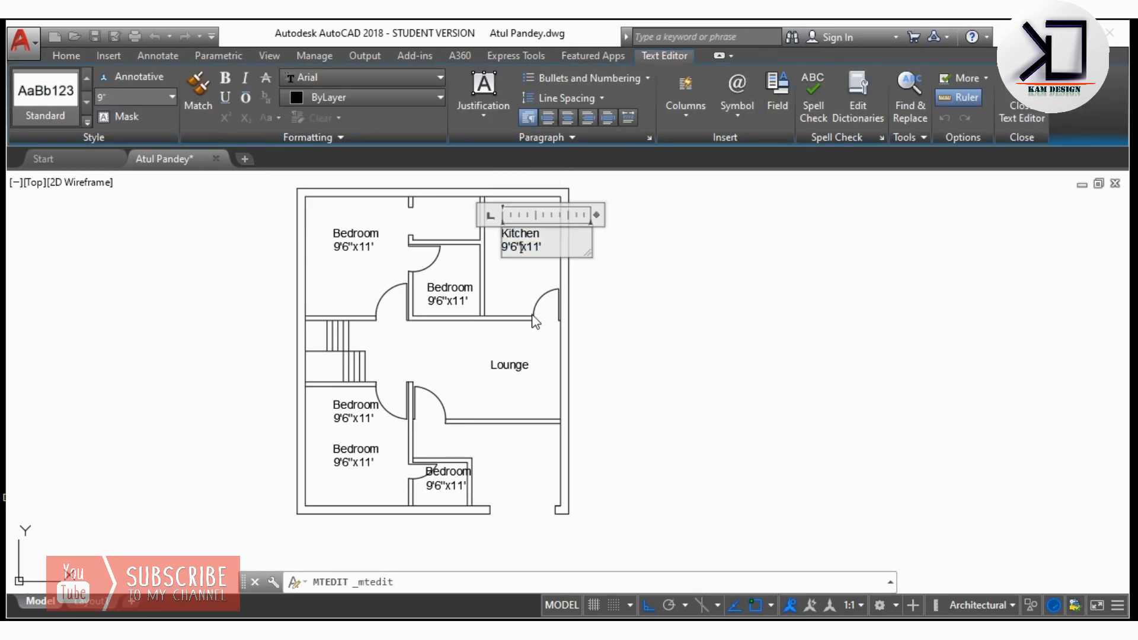
text(7)
click(610, 394)
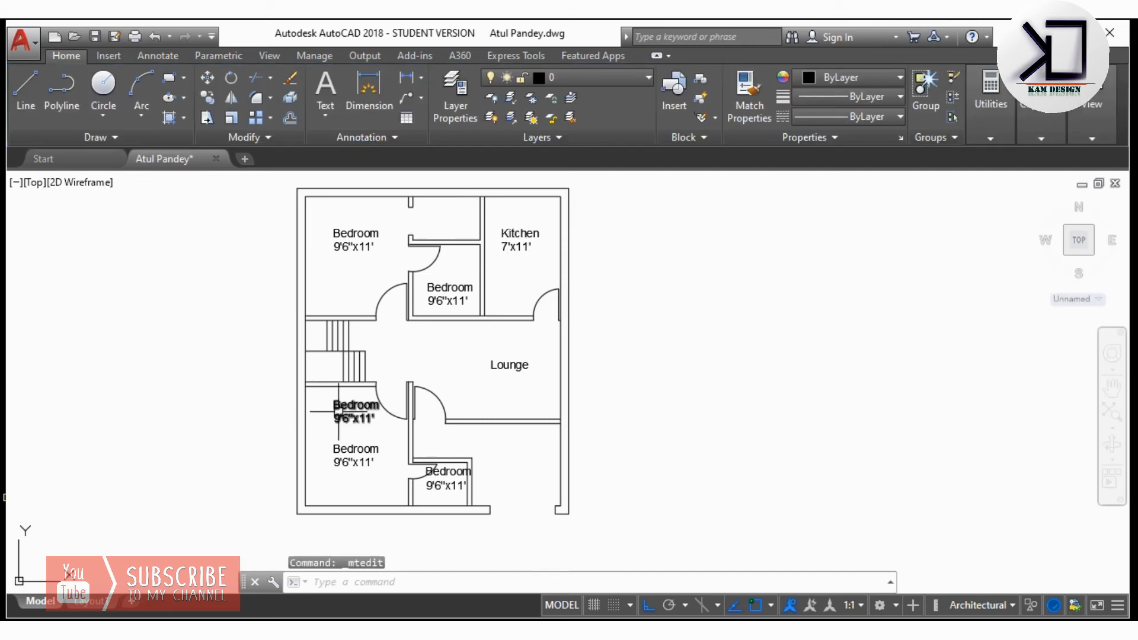